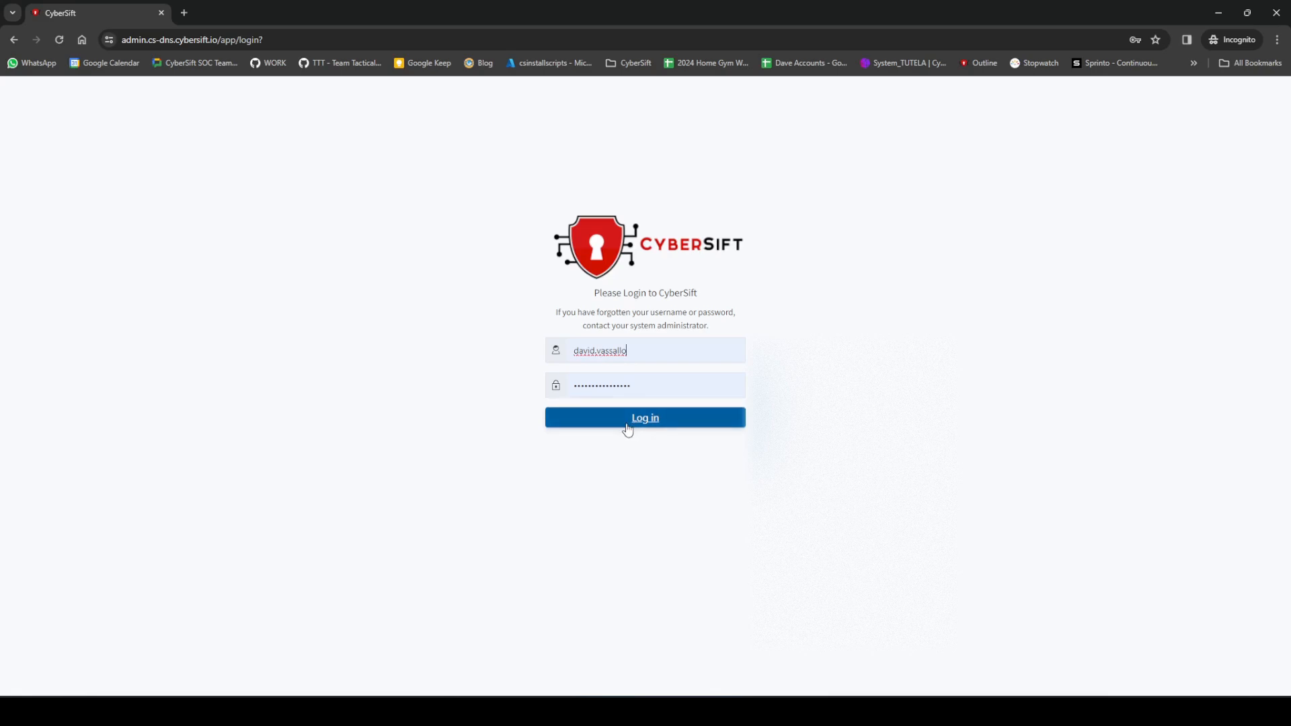
# Step: Log in with the prefilled credentials under the Global tenant and dismiss the introductory tour
pyautogui.click(623, 422)
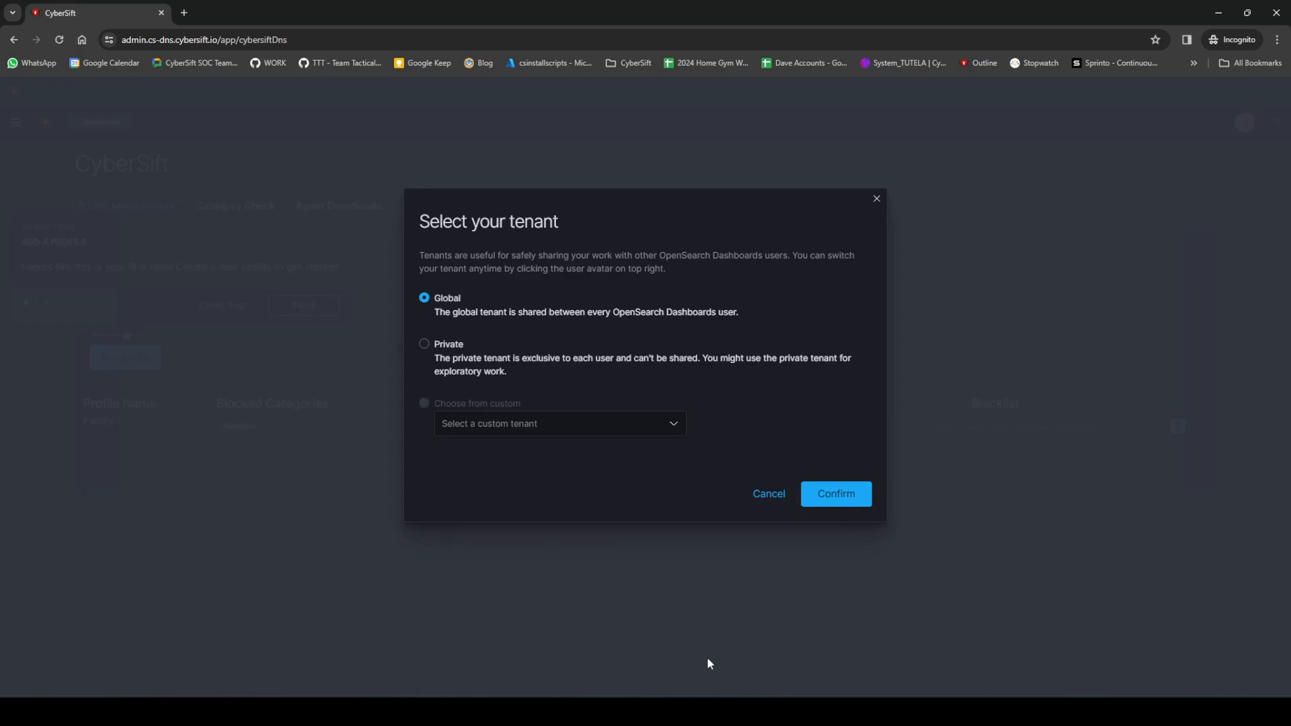
pyautogui.click(837, 501)
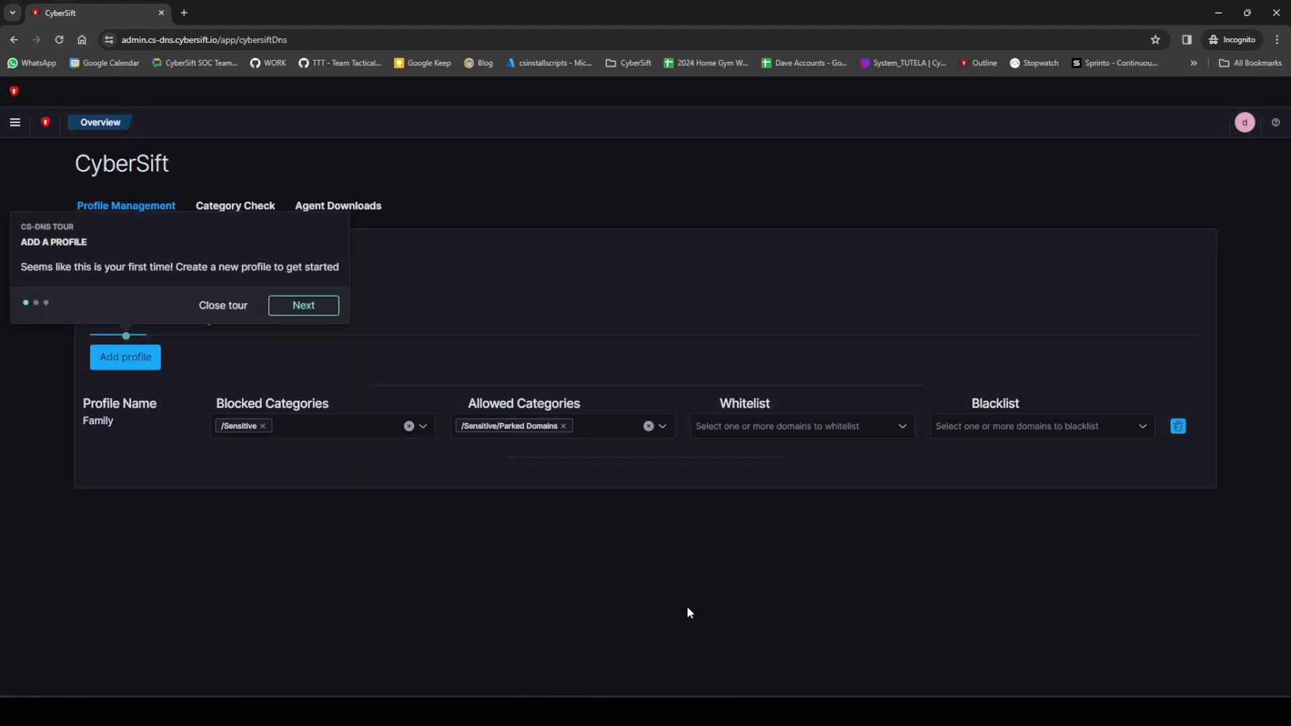
pyautogui.click(227, 309)
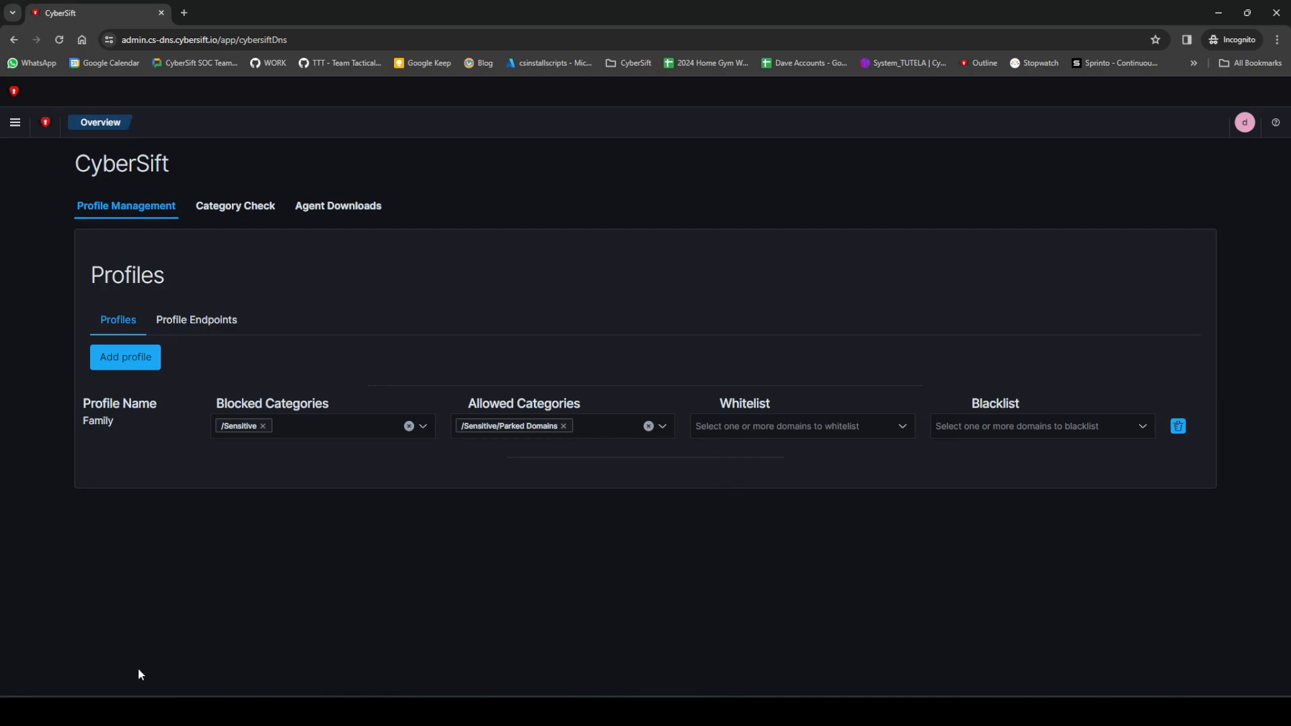
# Step: Add a new profile named Demo and save it
pyautogui.click(131, 358)
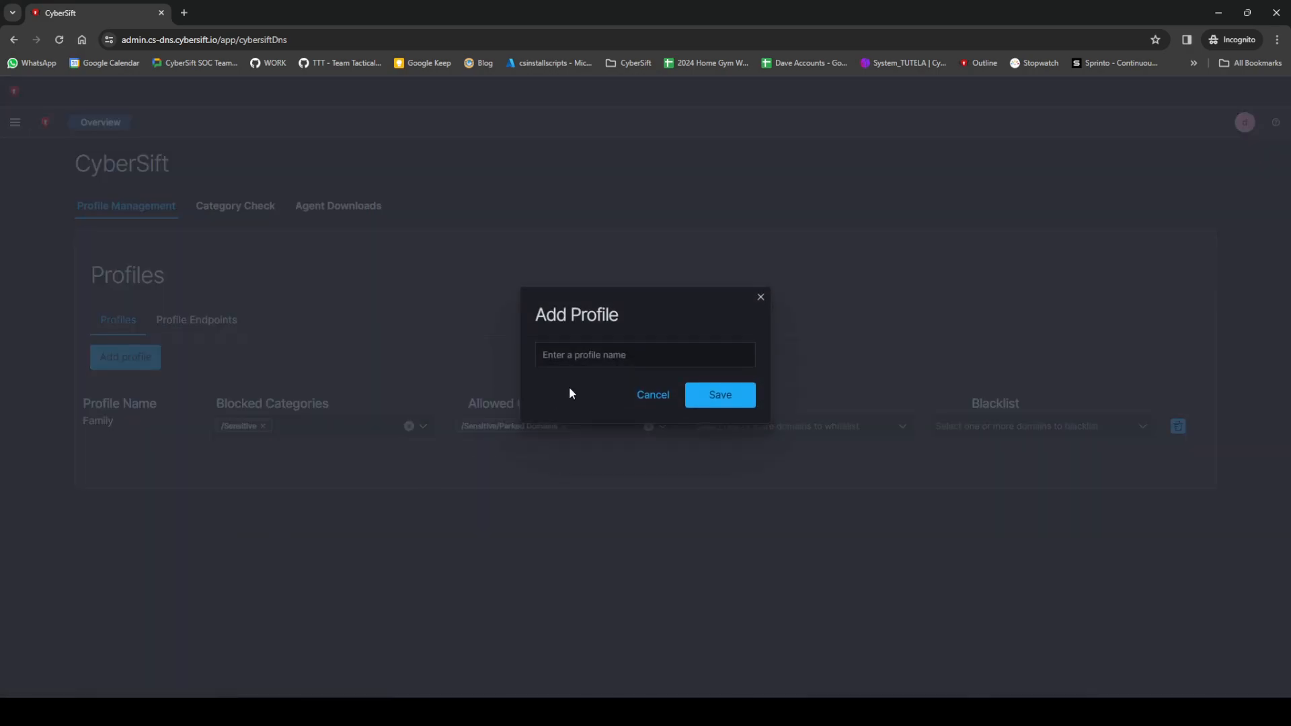
pyautogui.click(605, 354)
pyautogui.write('Demo')
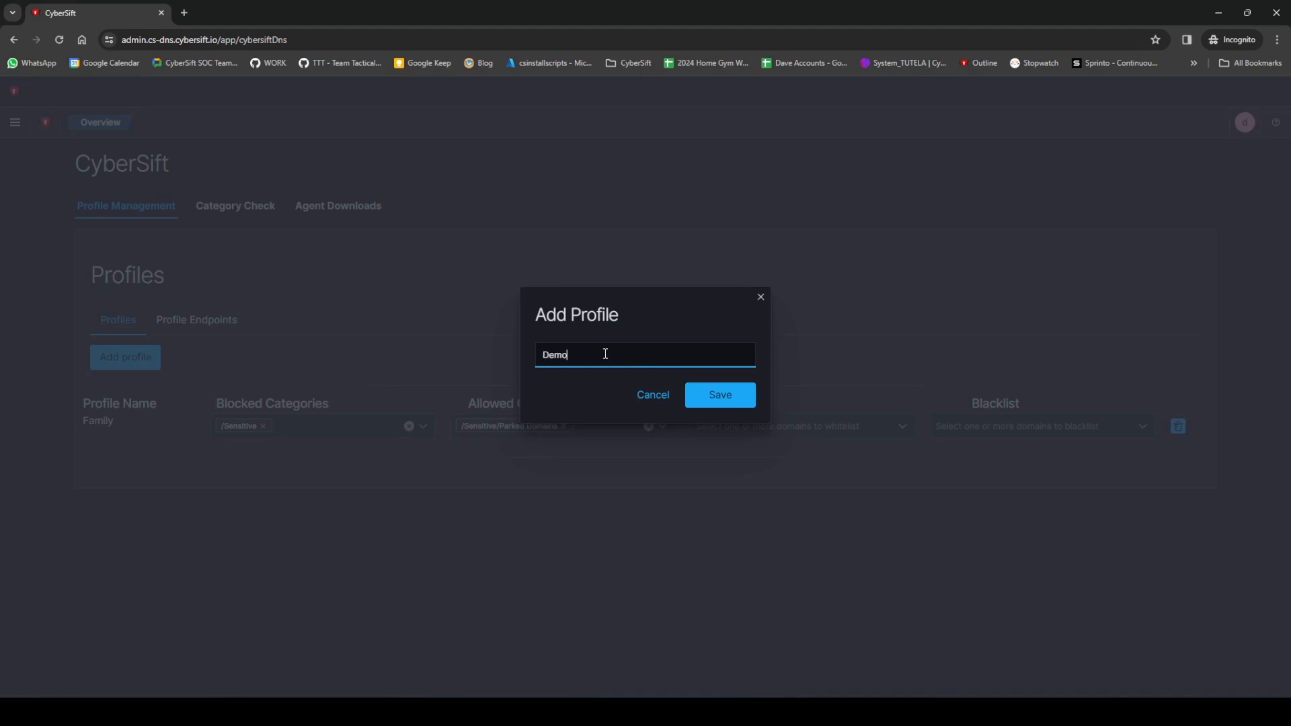
pyautogui.click(725, 397)
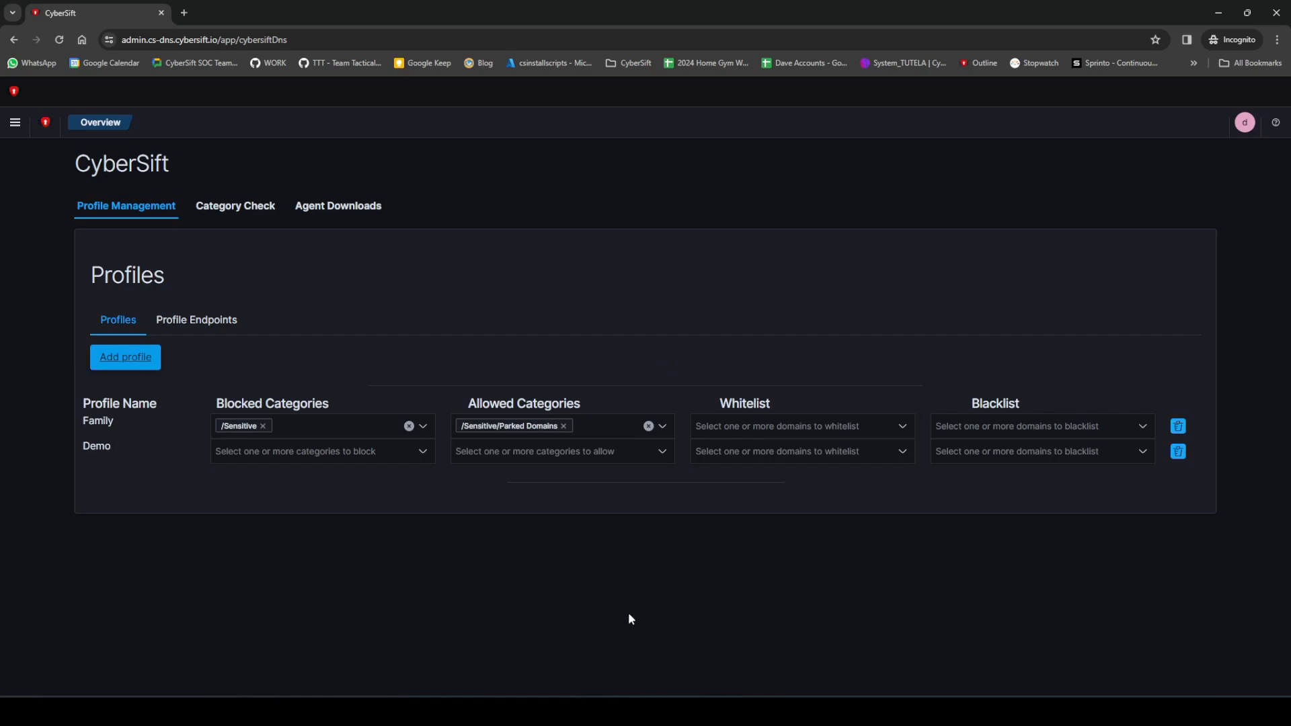
# Step: Search the Demo profile's blocked categories for "sens" and block the whole /Sensitive category
pyautogui.click(318, 452)
pyautogui.scroll(-5, 296, 529)
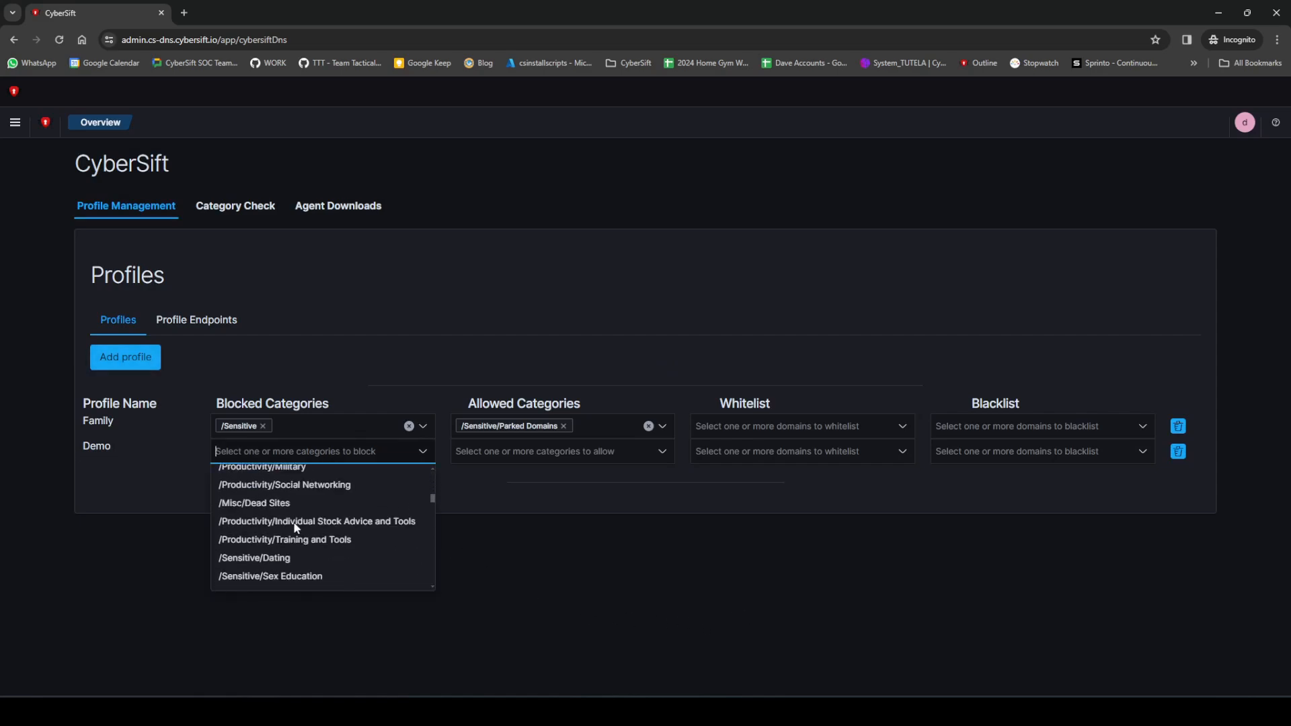
pyautogui.scroll(3, 296, 529)
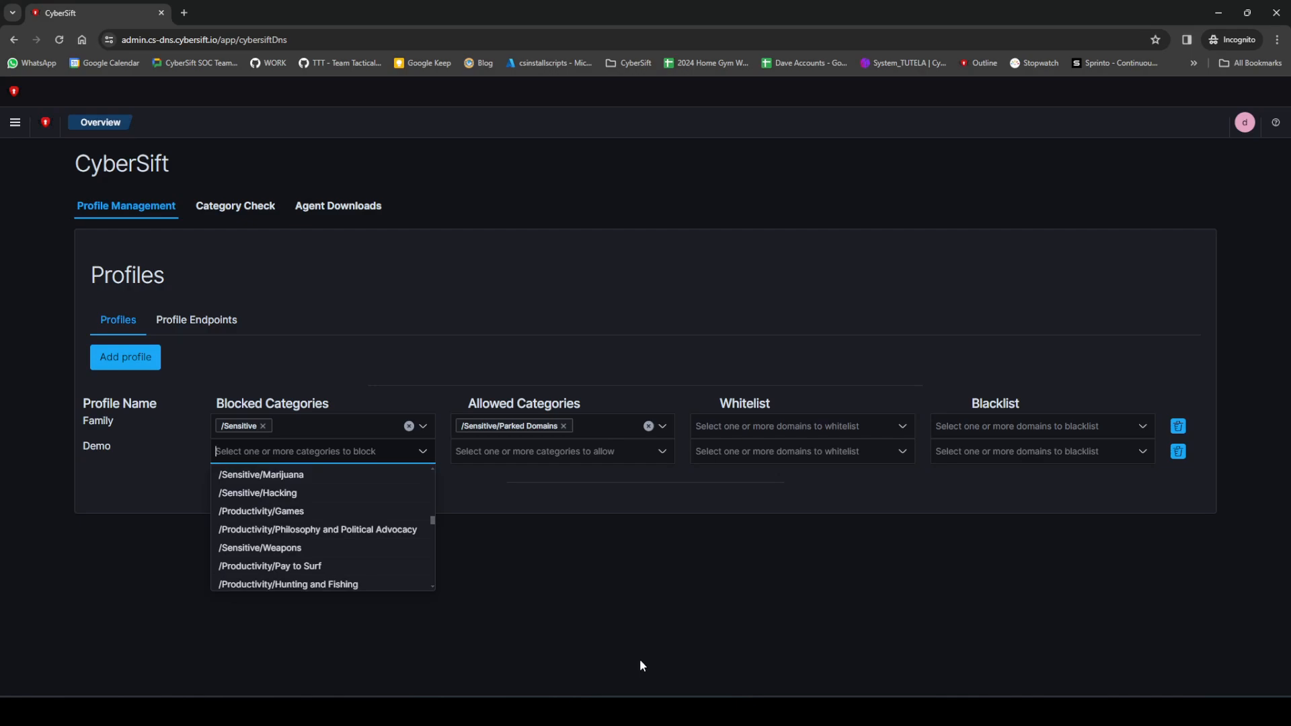
pyautogui.write('sens')
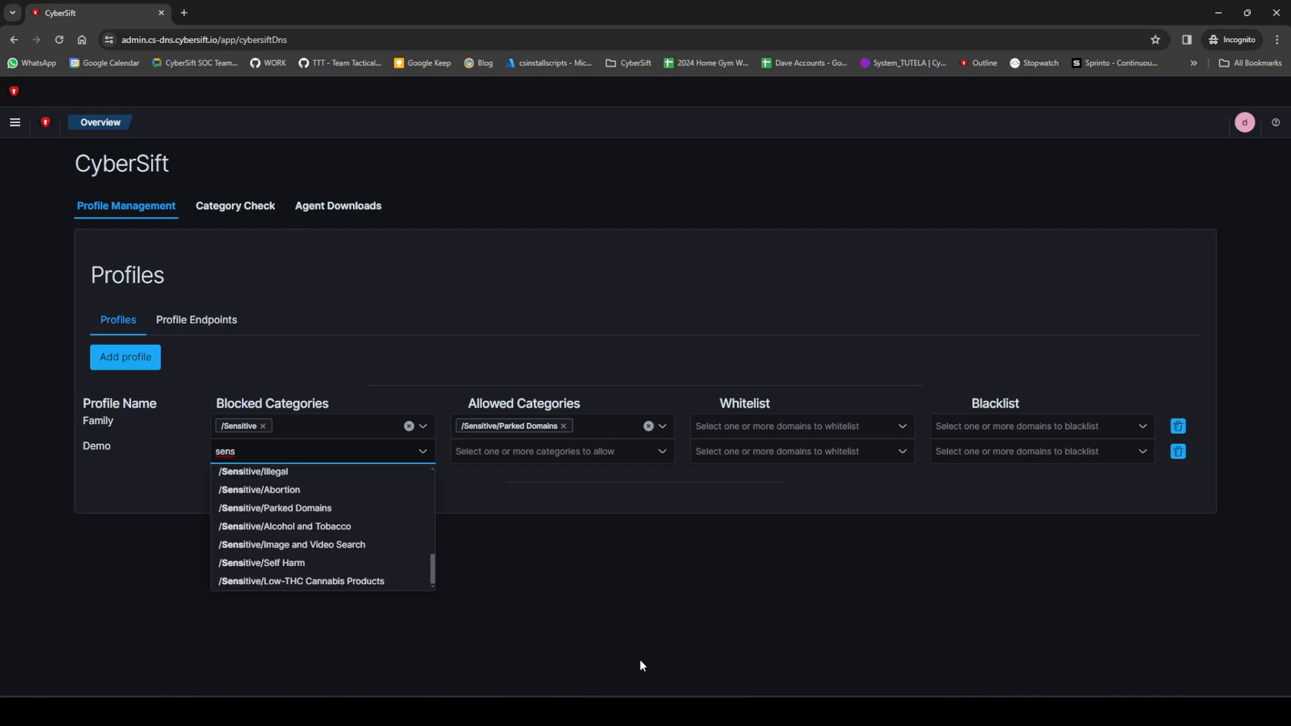
pyautogui.scroll(5, 381, 529)
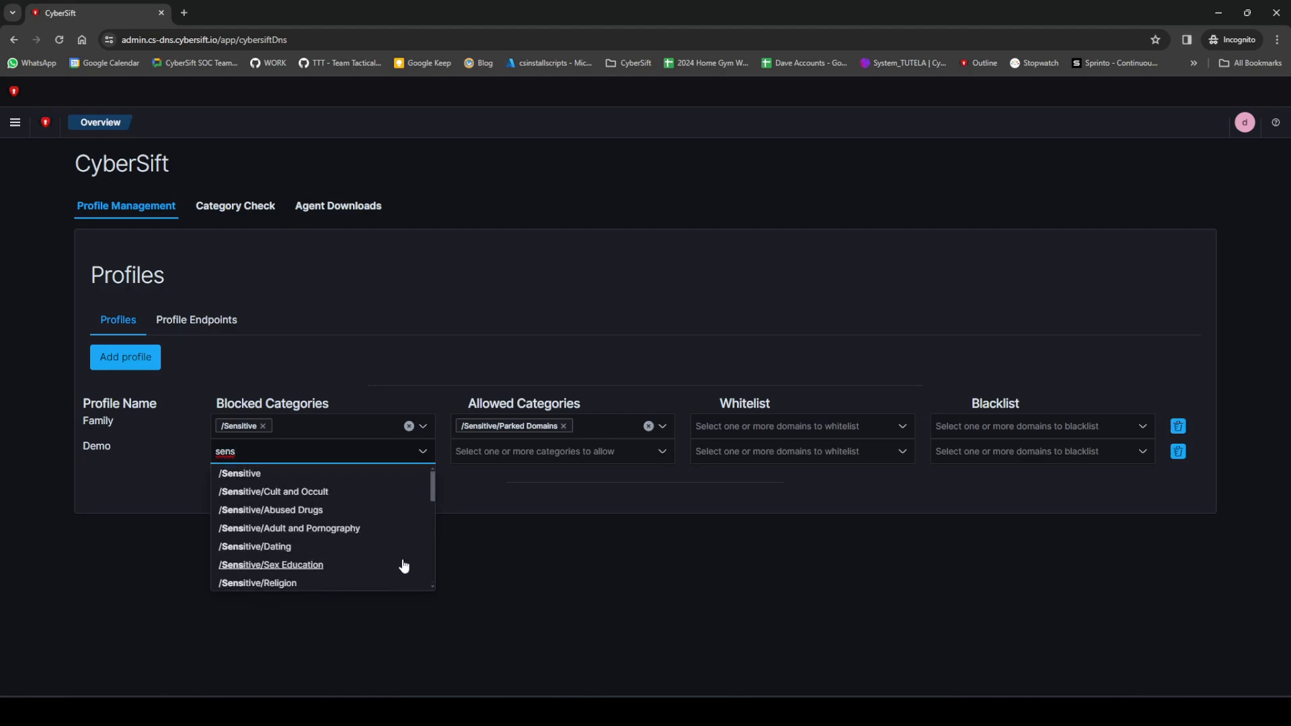
pyautogui.scroll(-5, 361, 558)
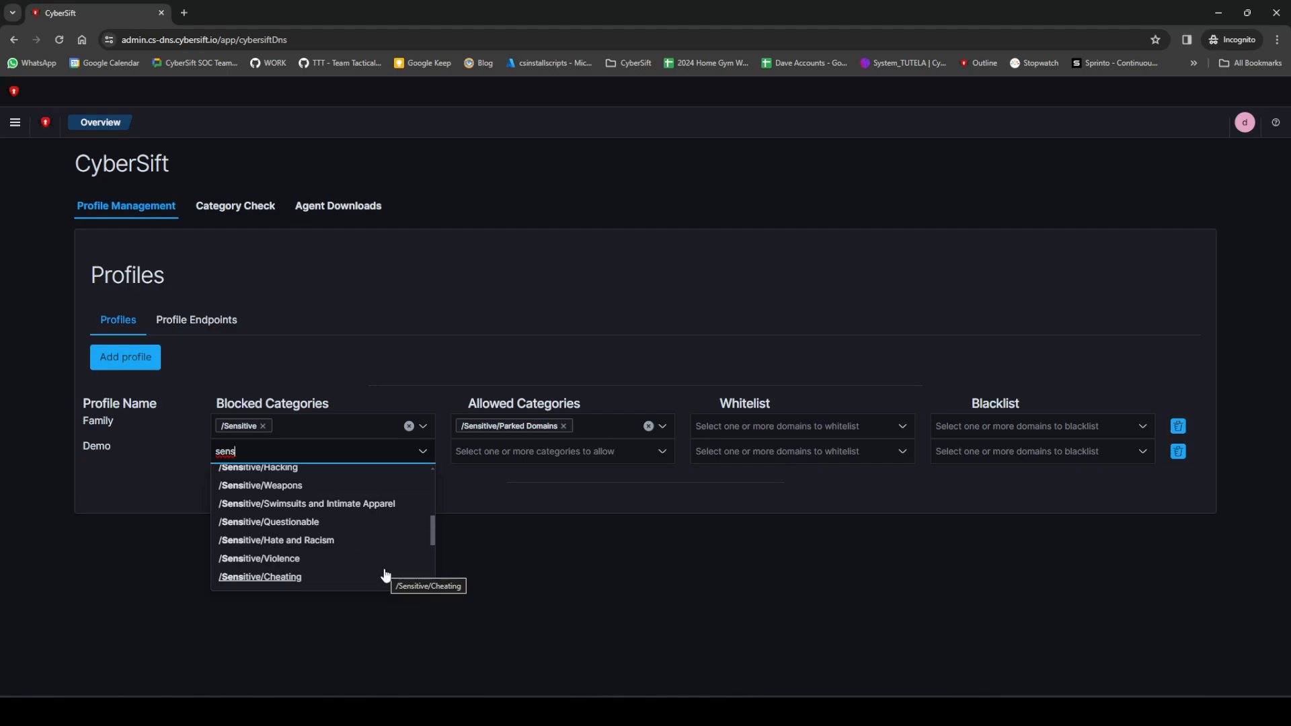
pyautogui.scroll(3, 385, 577)
pyautogui.click(259, 474)
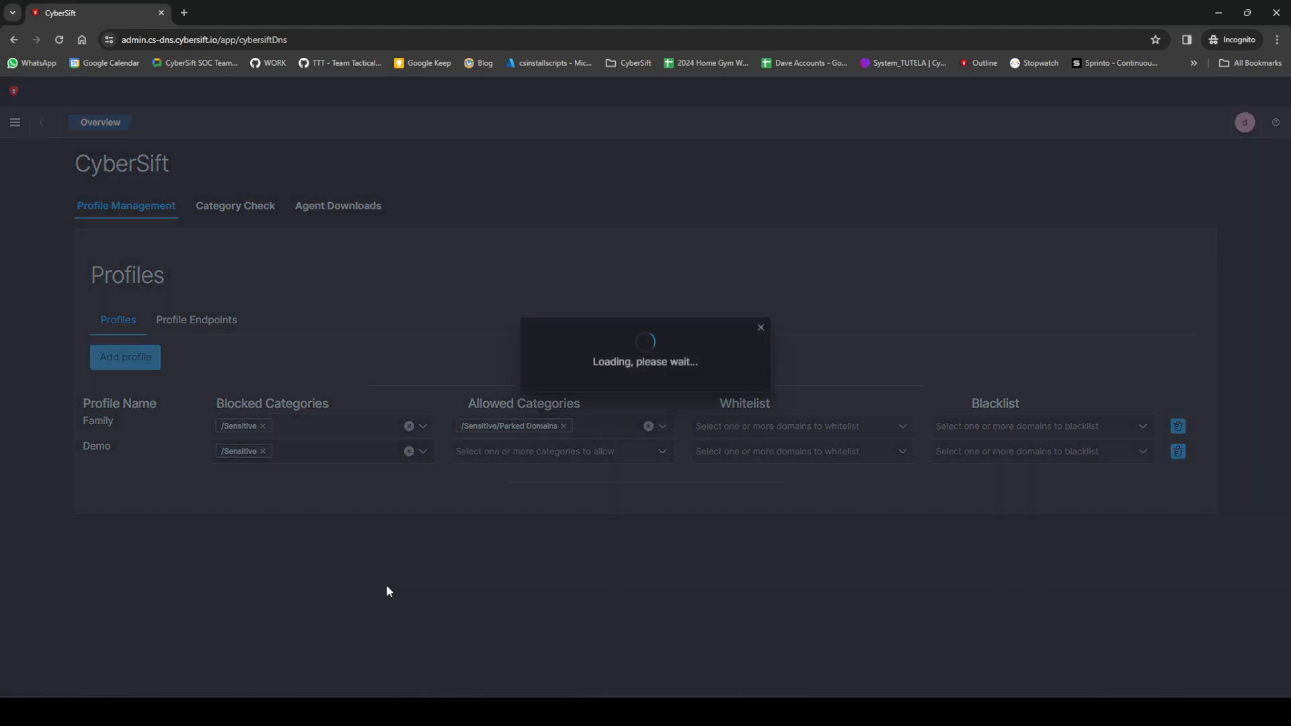
# Step: Add /Sensitive/Parked Domains and /Sensitive/Hacking to the Demo profile's allowed categories
pyautogui.click(551, 452)
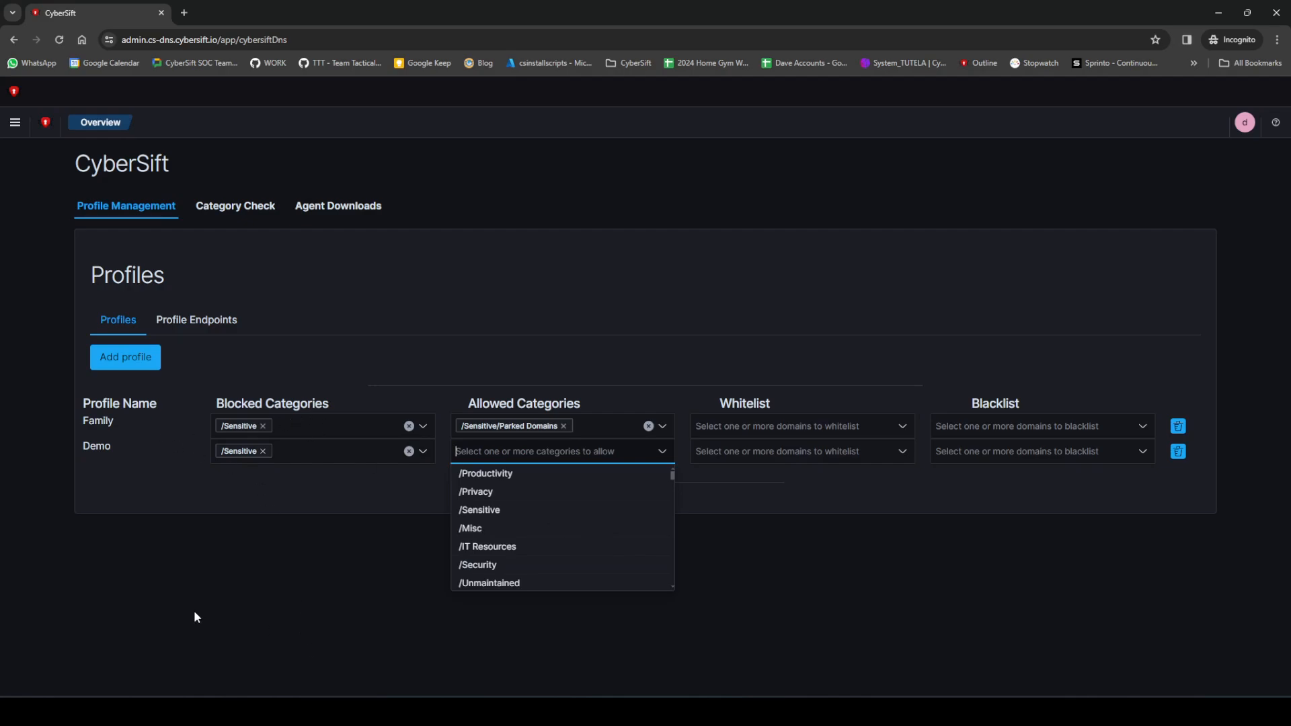
pyautogui.write('park')
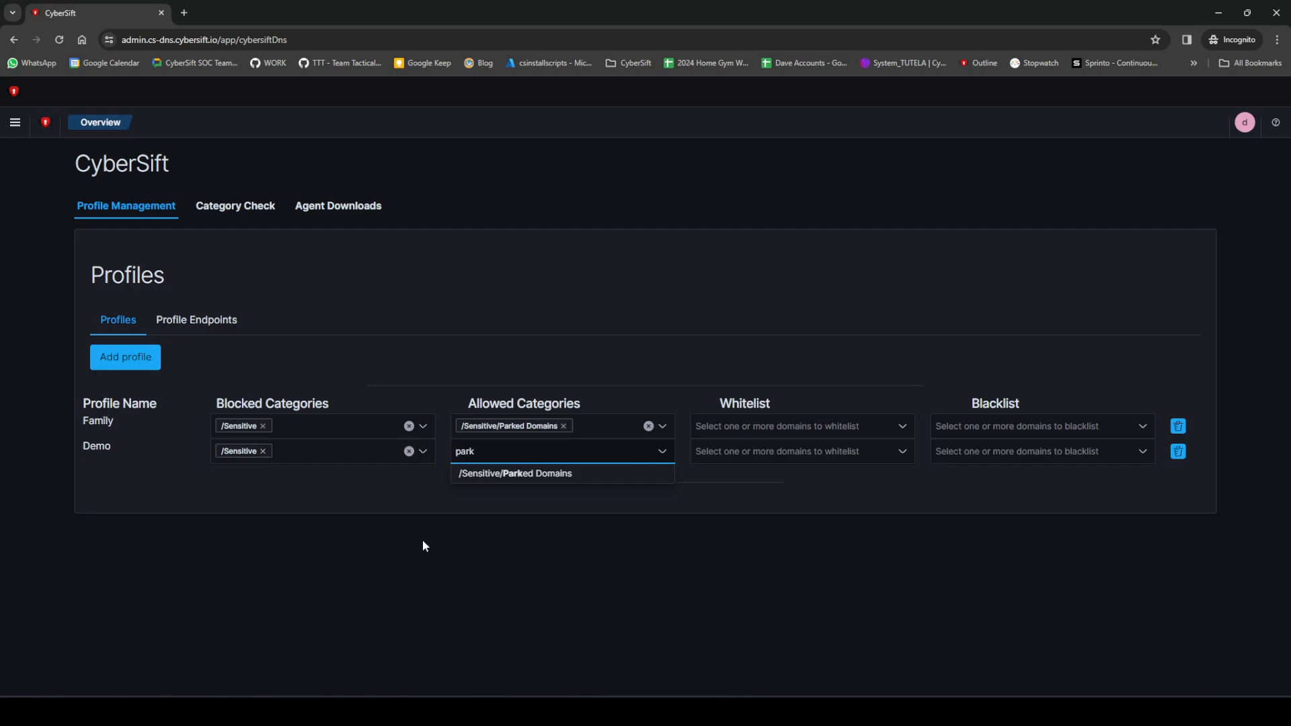
pyautogui.click(522, 474)
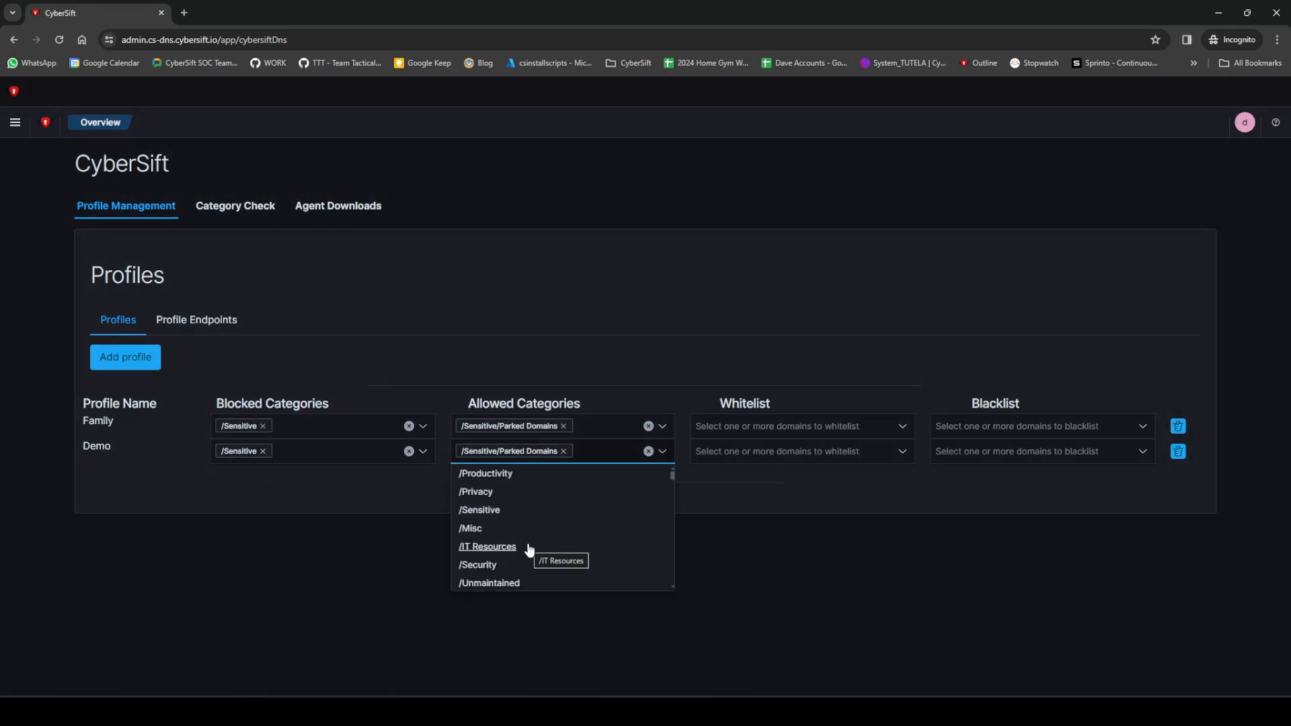
pyautogui.write('hac')
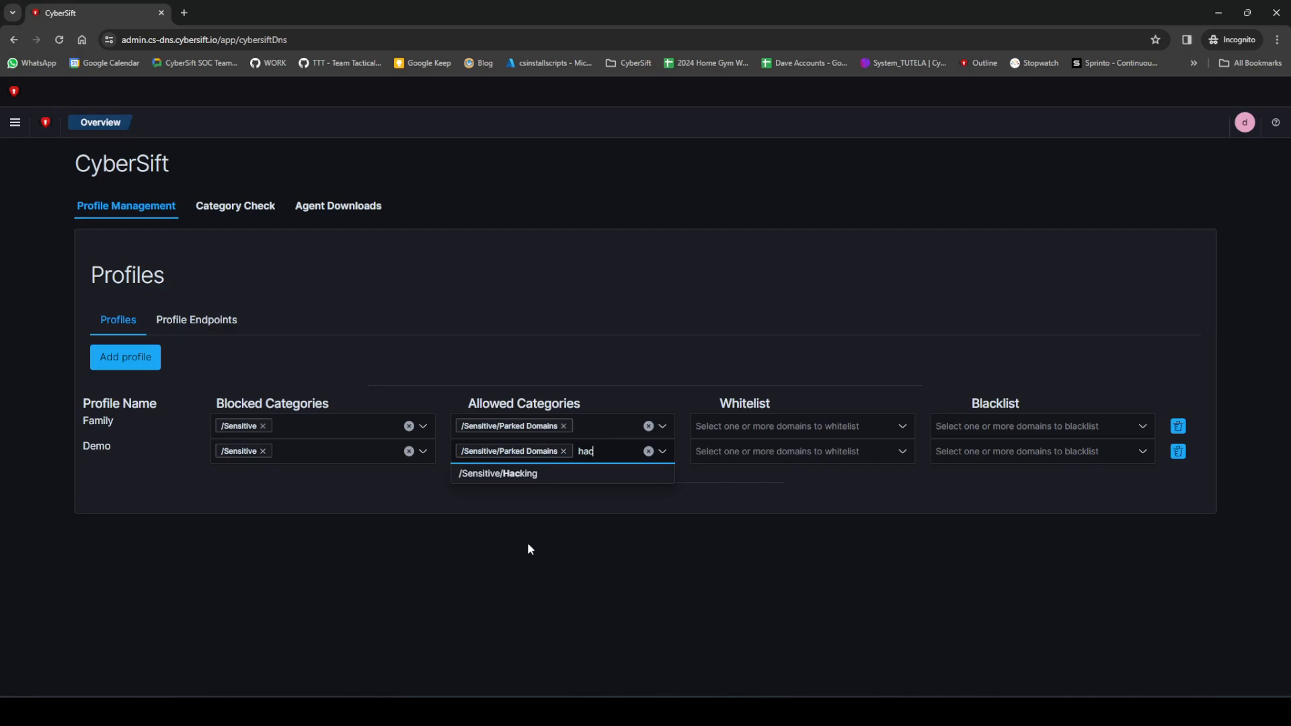
pyautogui.click(527, 475)
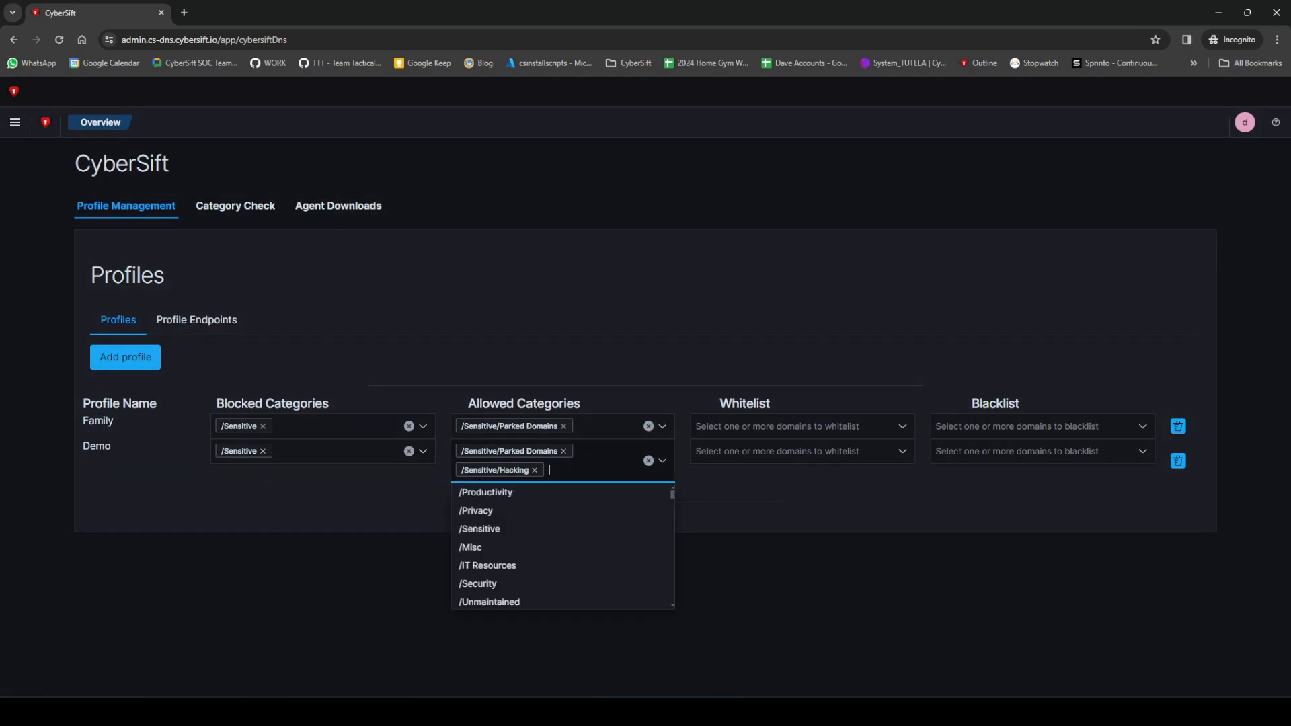
pyautogui.click(907, 598)
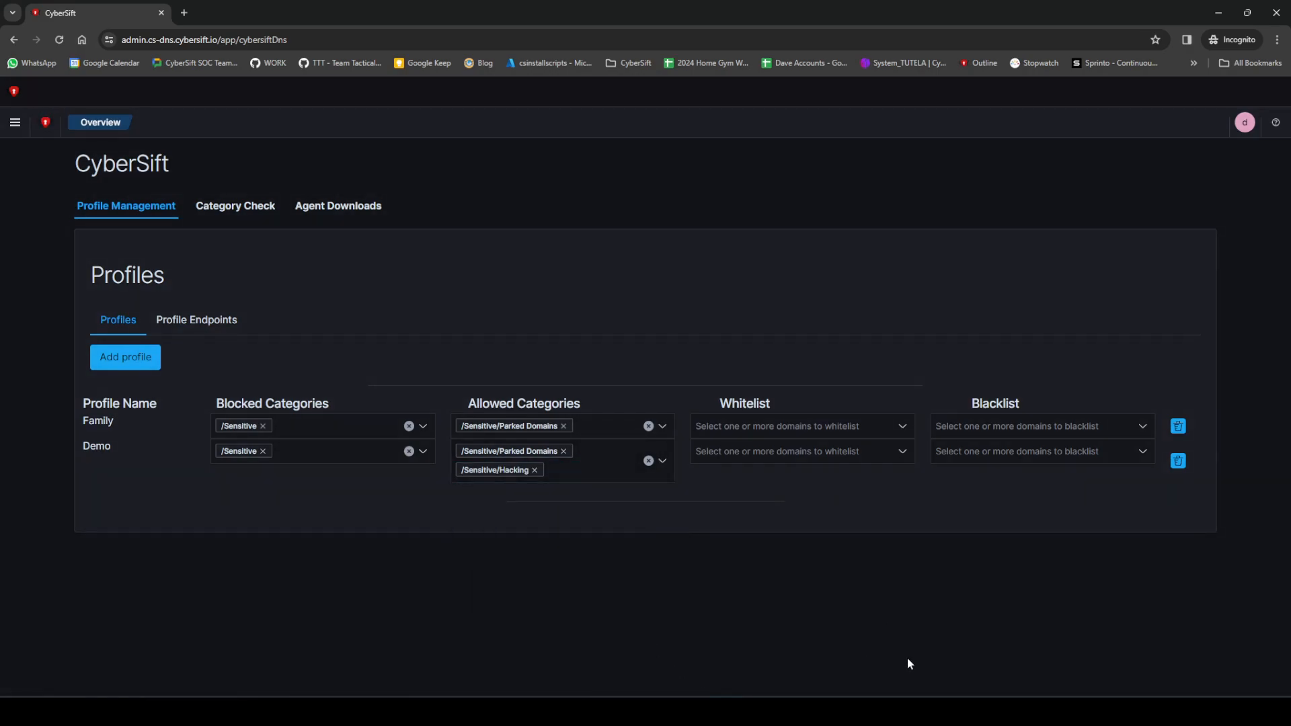
# Step: Add example.com as a custom domain to the Demo profile's blacklist
pyautogui.click(989, 451)
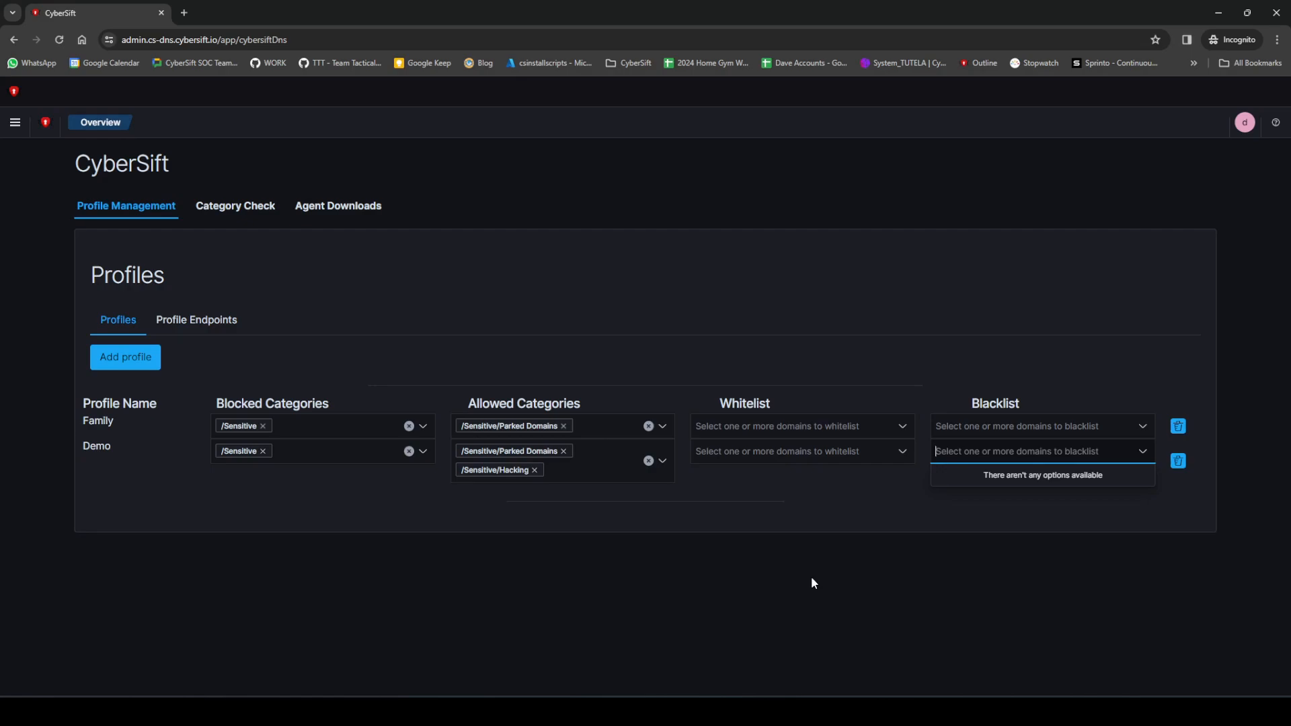
pyautogui.write('exa')
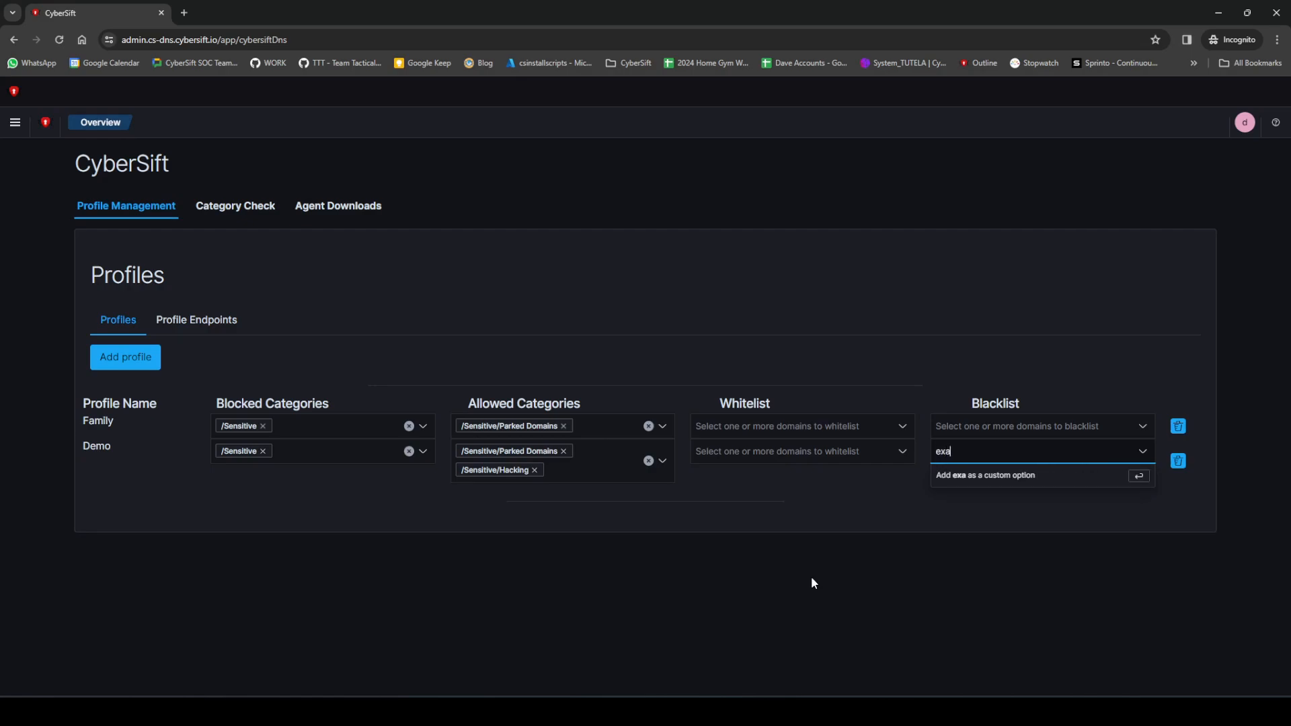
pyautogui.write('mple.com')
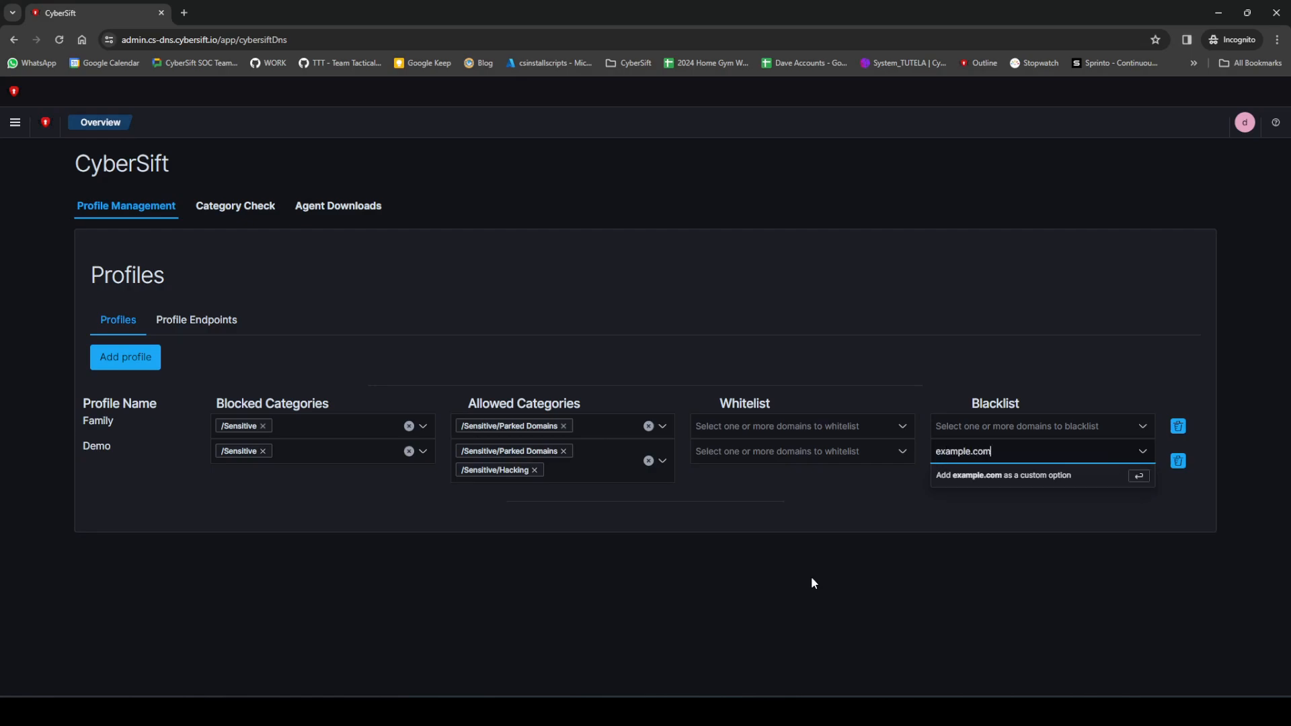
pyautogui.press('Return')
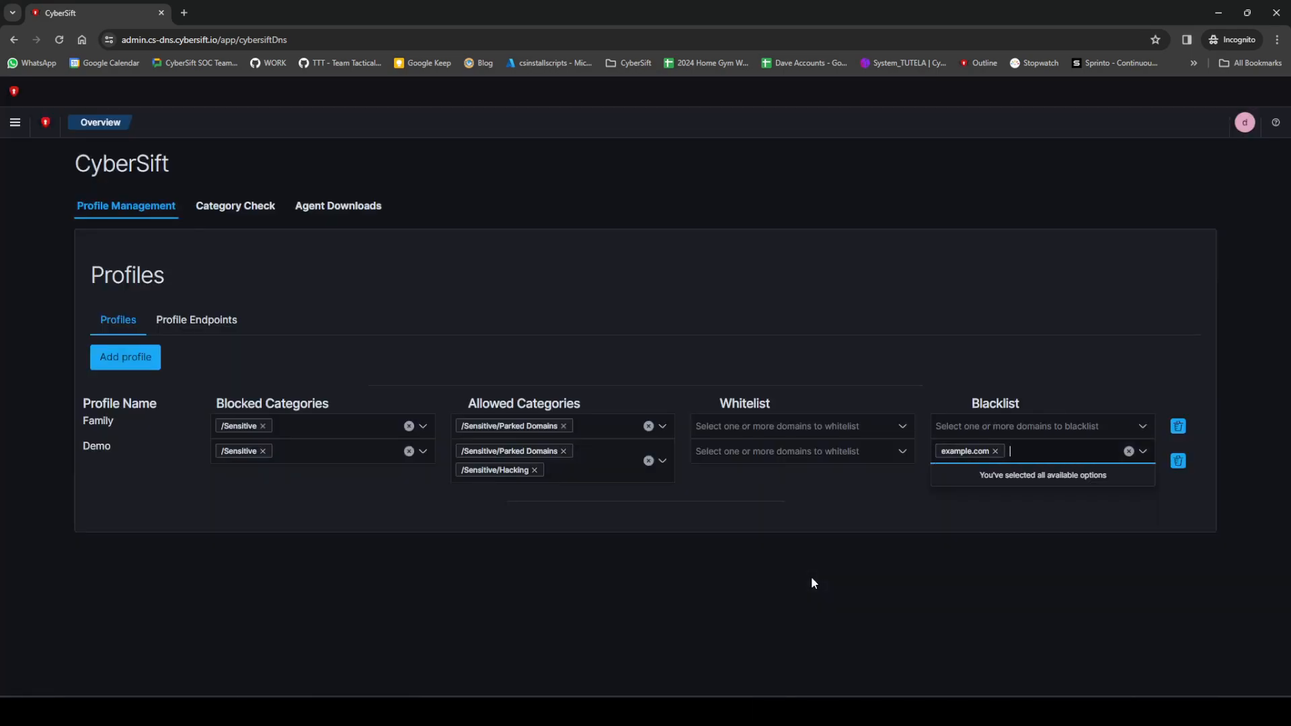
pyautogui.click(811, 576)
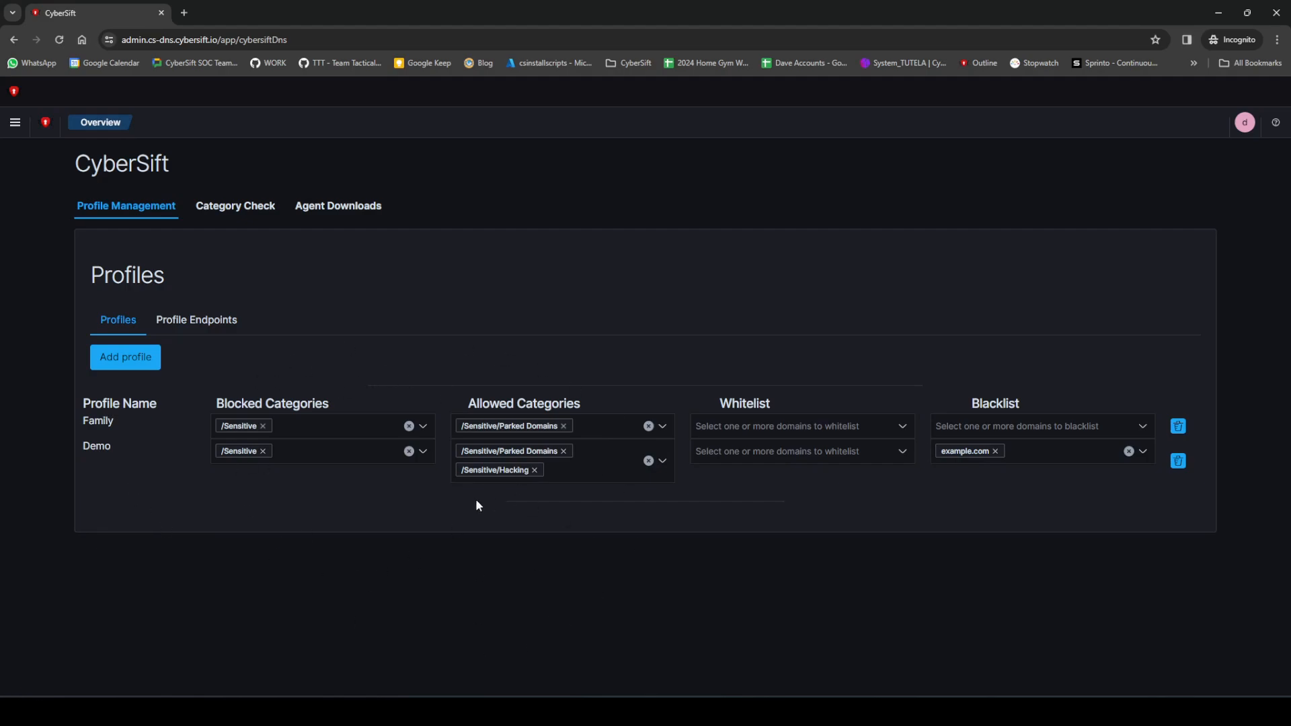
# Step: Run a domain category check on xvideos.com and close the check dialog
pyautogui.click(250, 211)
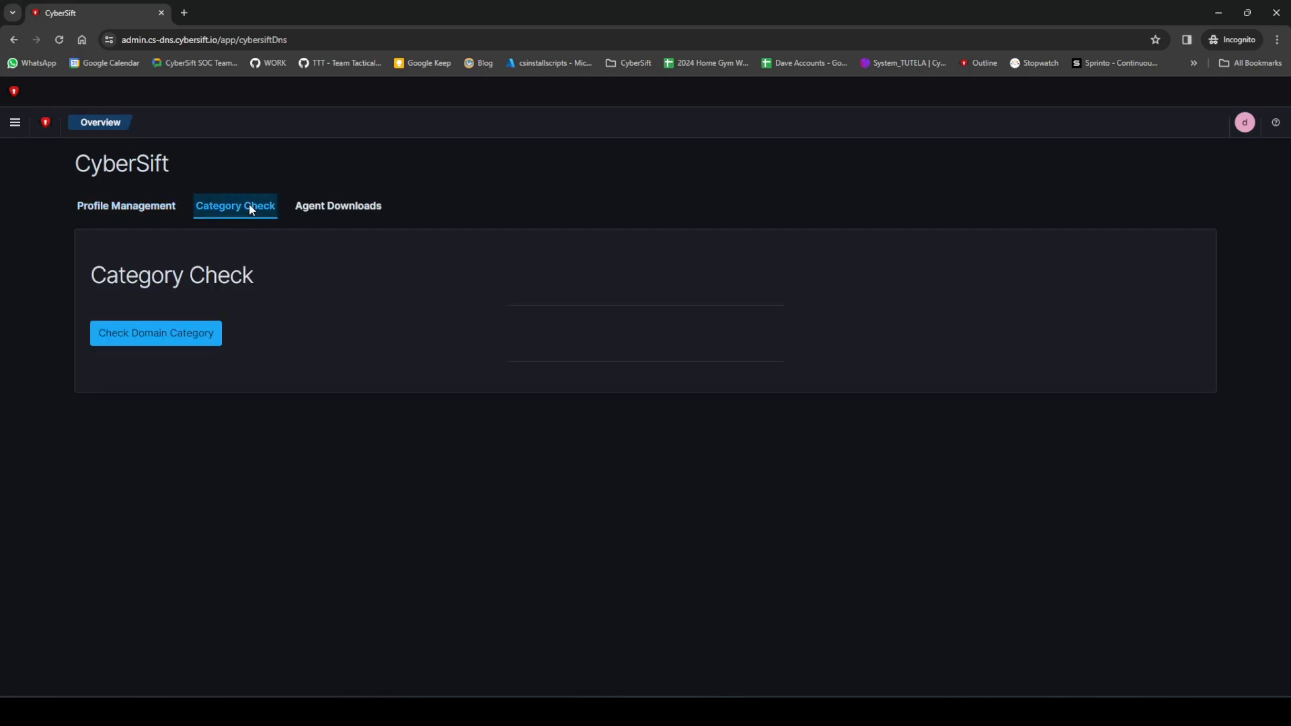
pyautogui.click(195, 340)
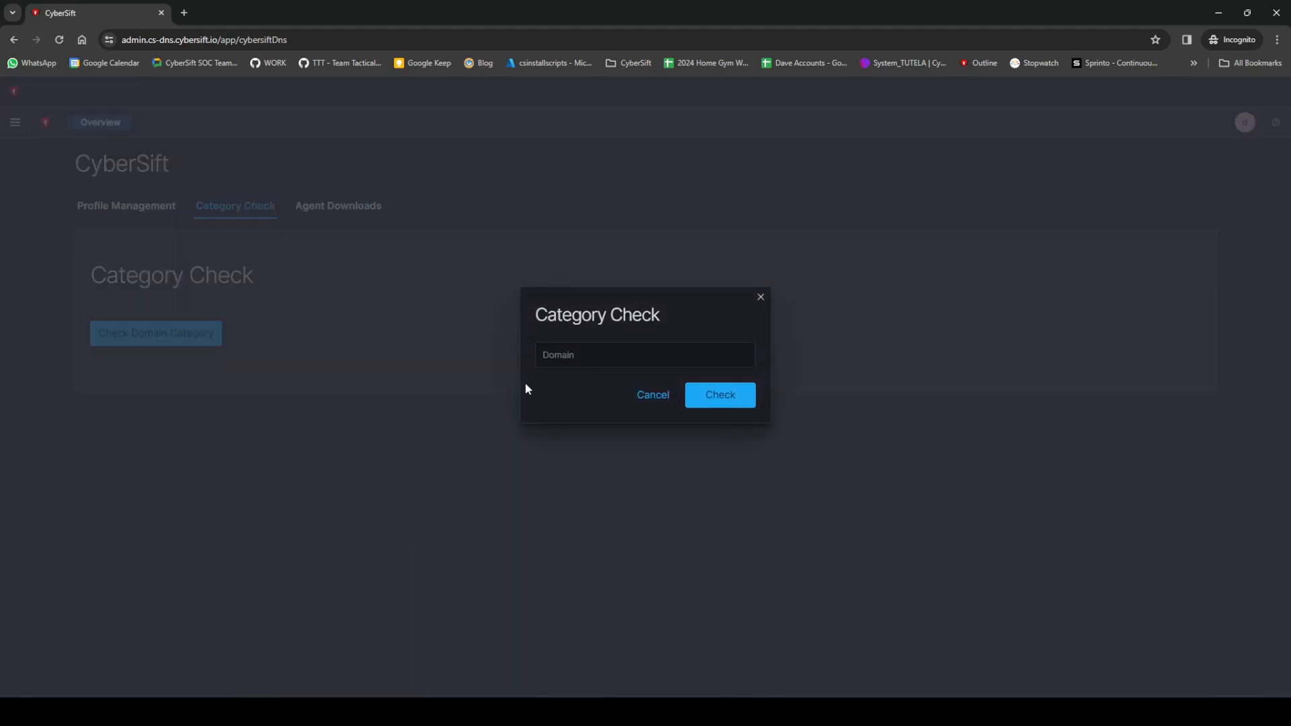
pyautogui.click(622, 354)
pyautogui.write('xvideos.com')
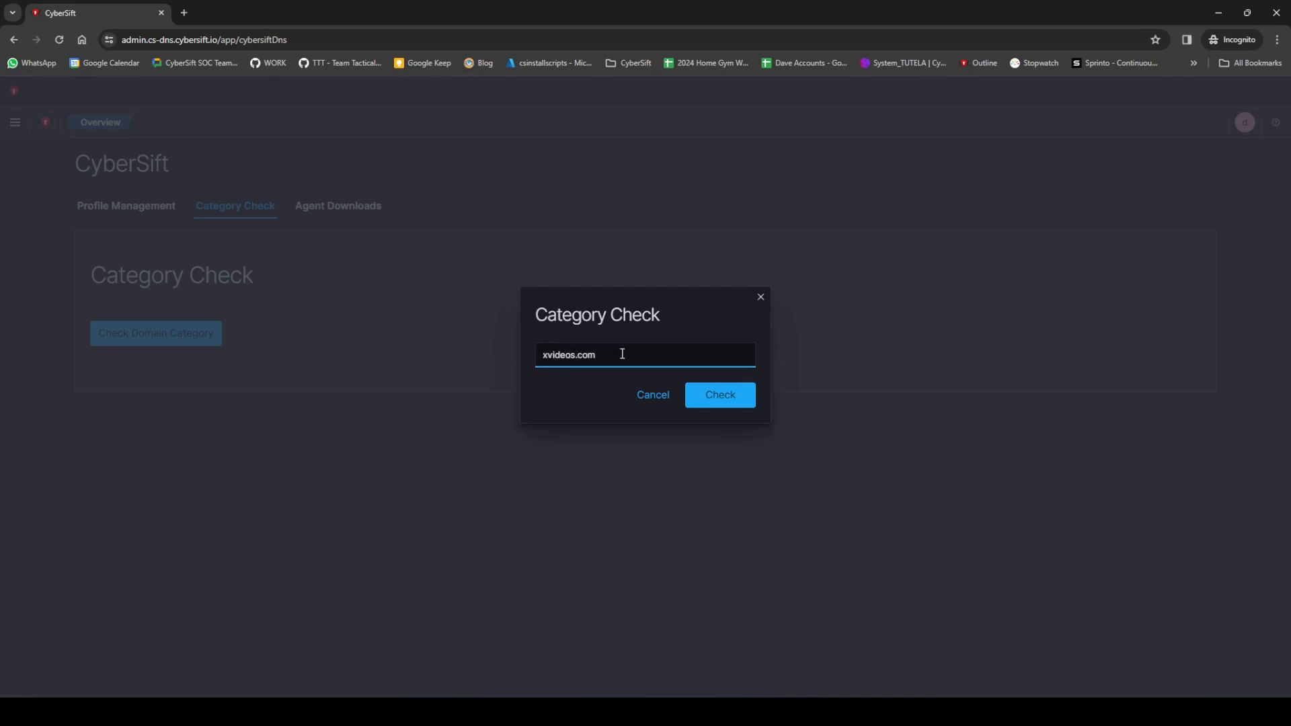
pyautogui.click(708, 404)
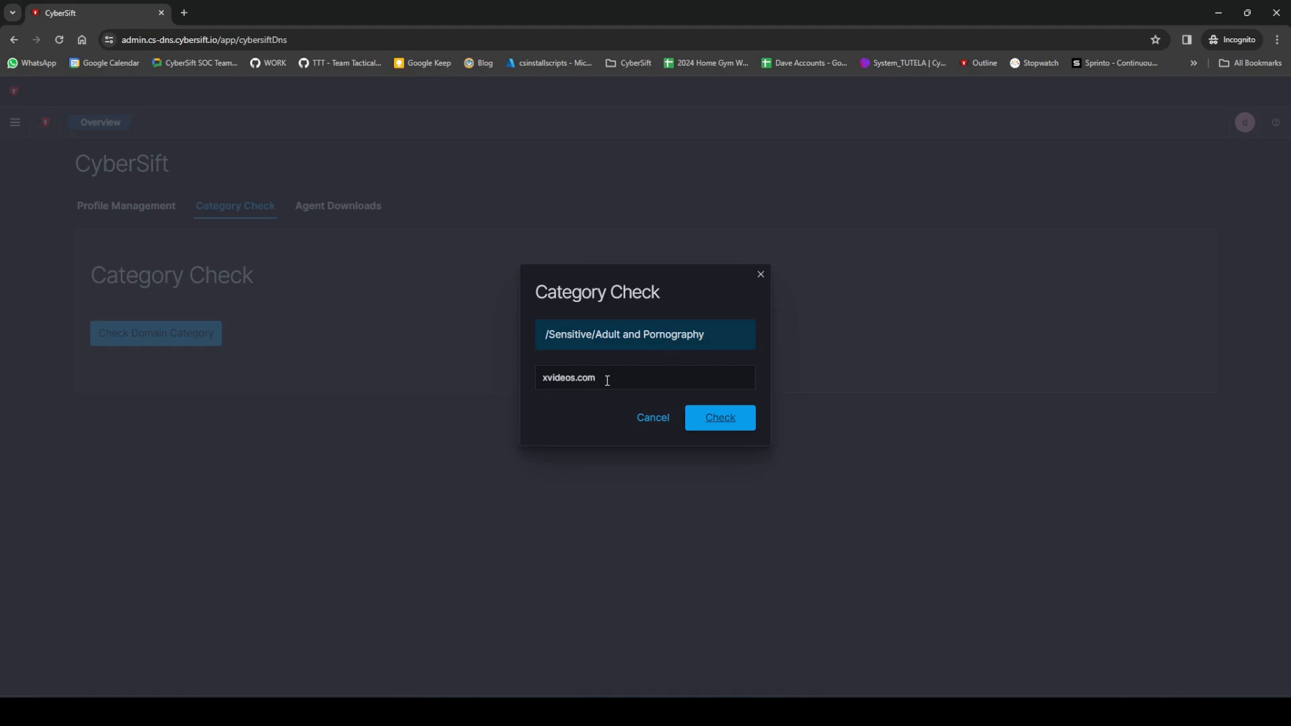
pyautogui.click(651, 419)
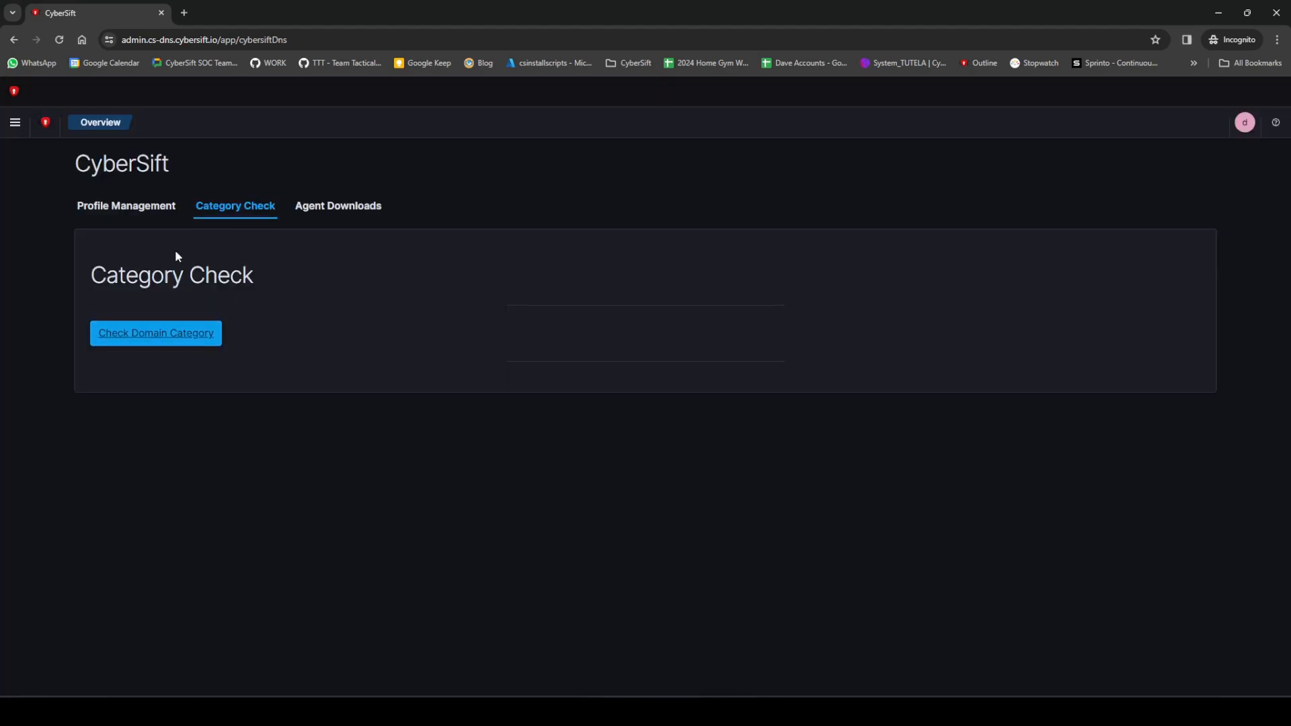
# Step: Return to profile management and start a new profile endpoint mapping with the friendly name Tallinn Office
pyautogui.click(117, 208)
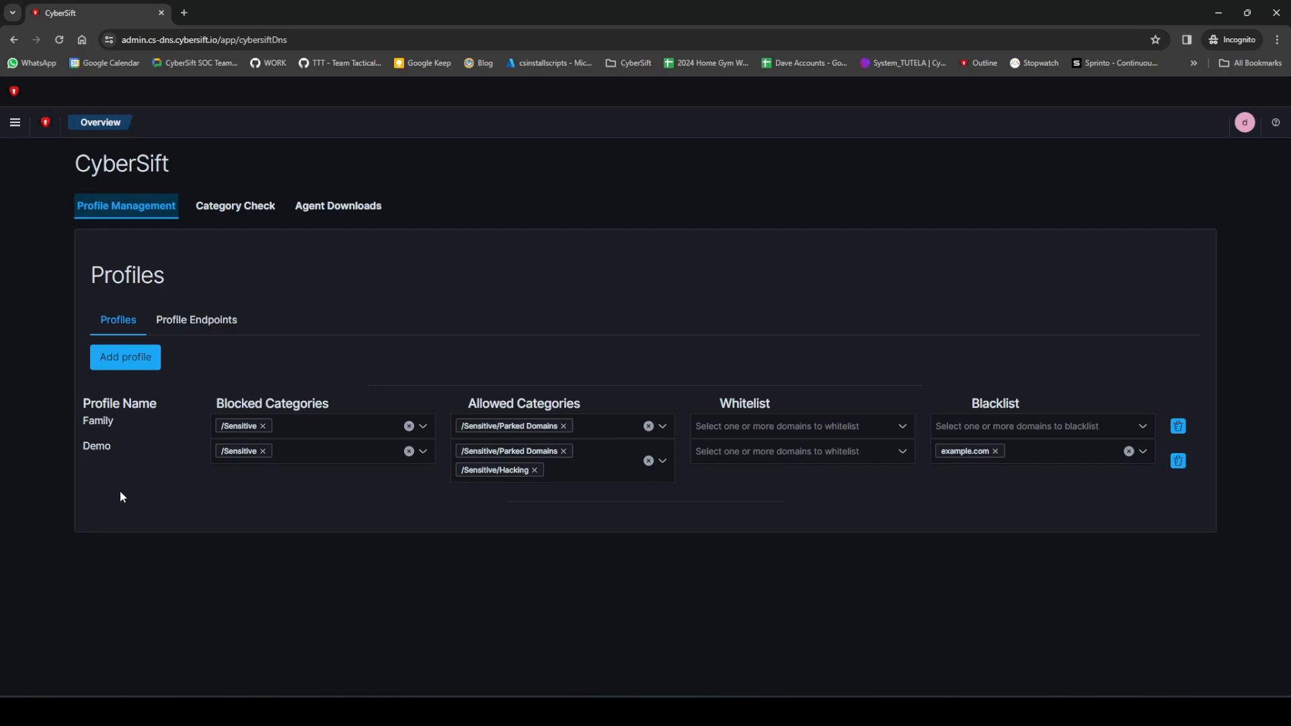
pyautogui.doubleClick(94, 449)
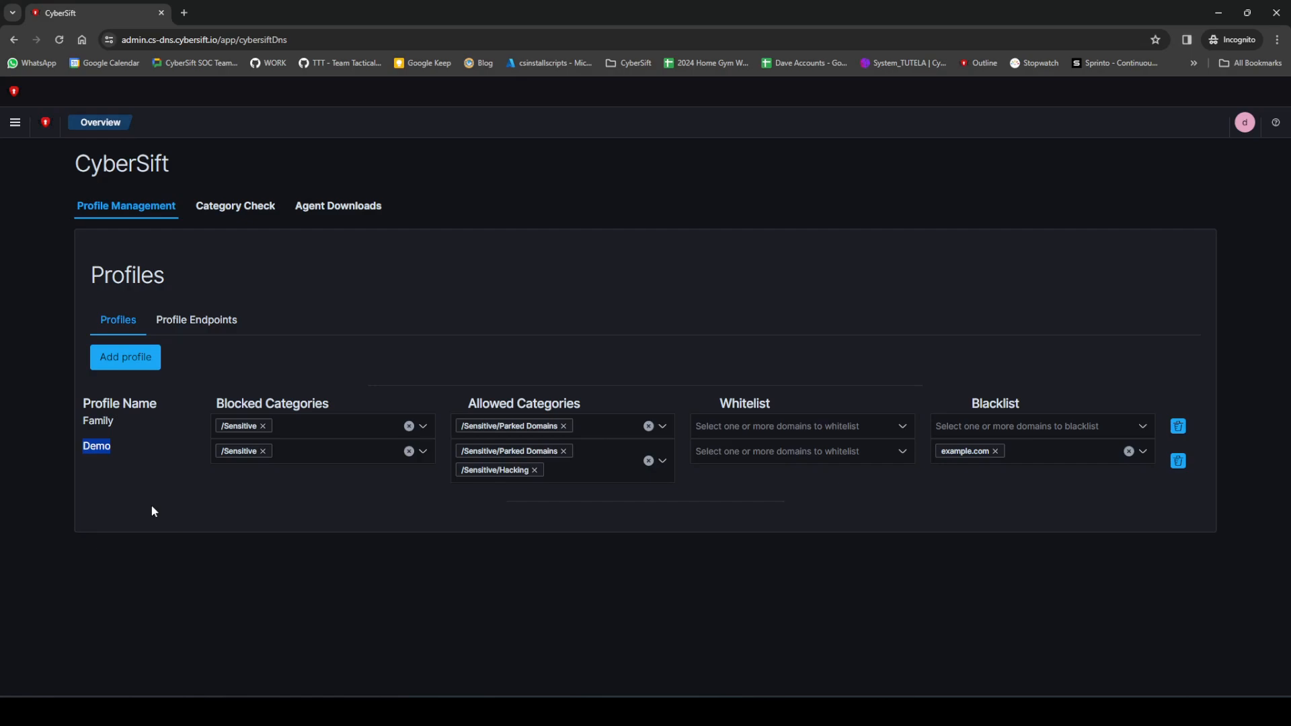
pyautogui.click(201, 320)
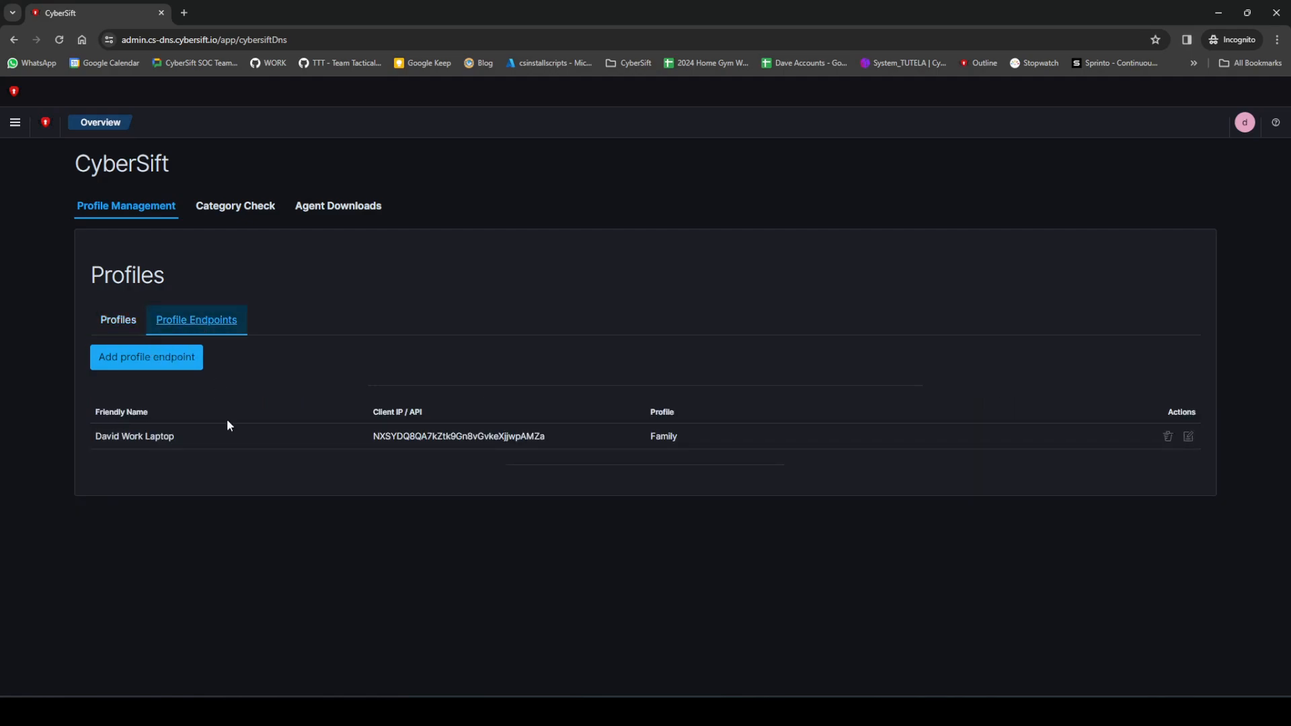
pyautogui.click(164, 361)
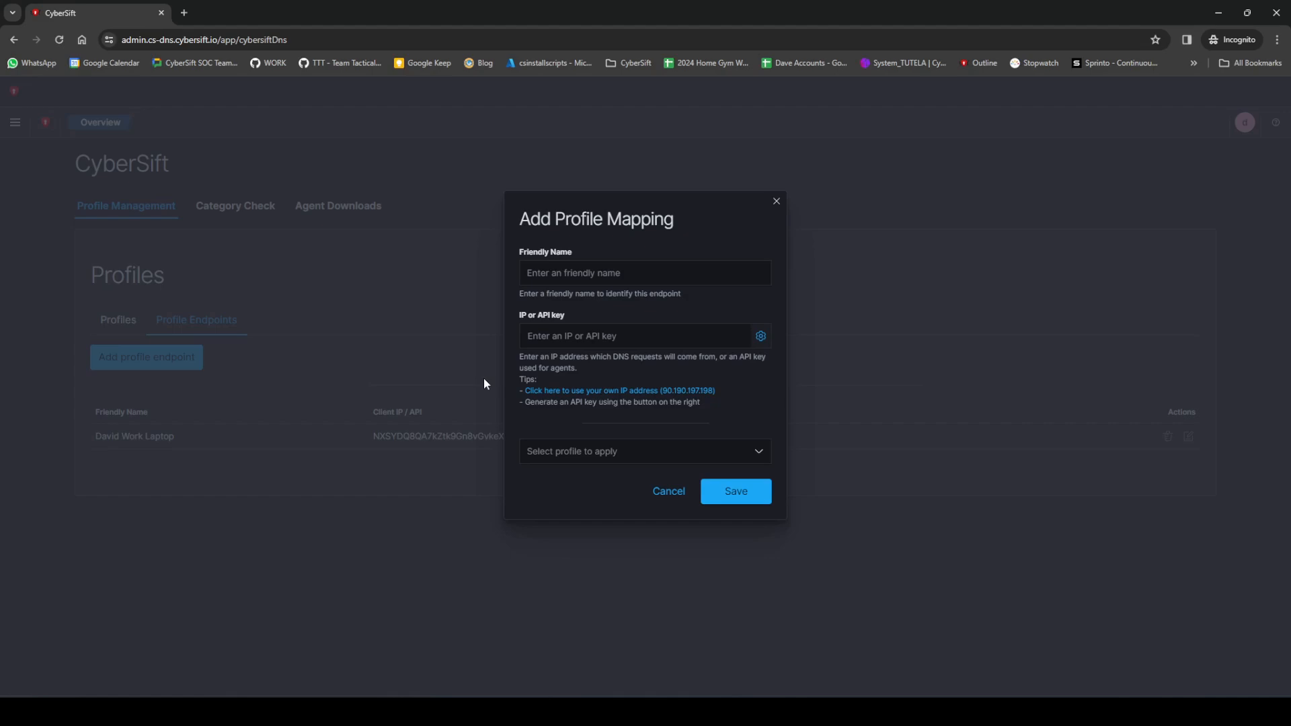
pyautogui.click(593, 271)
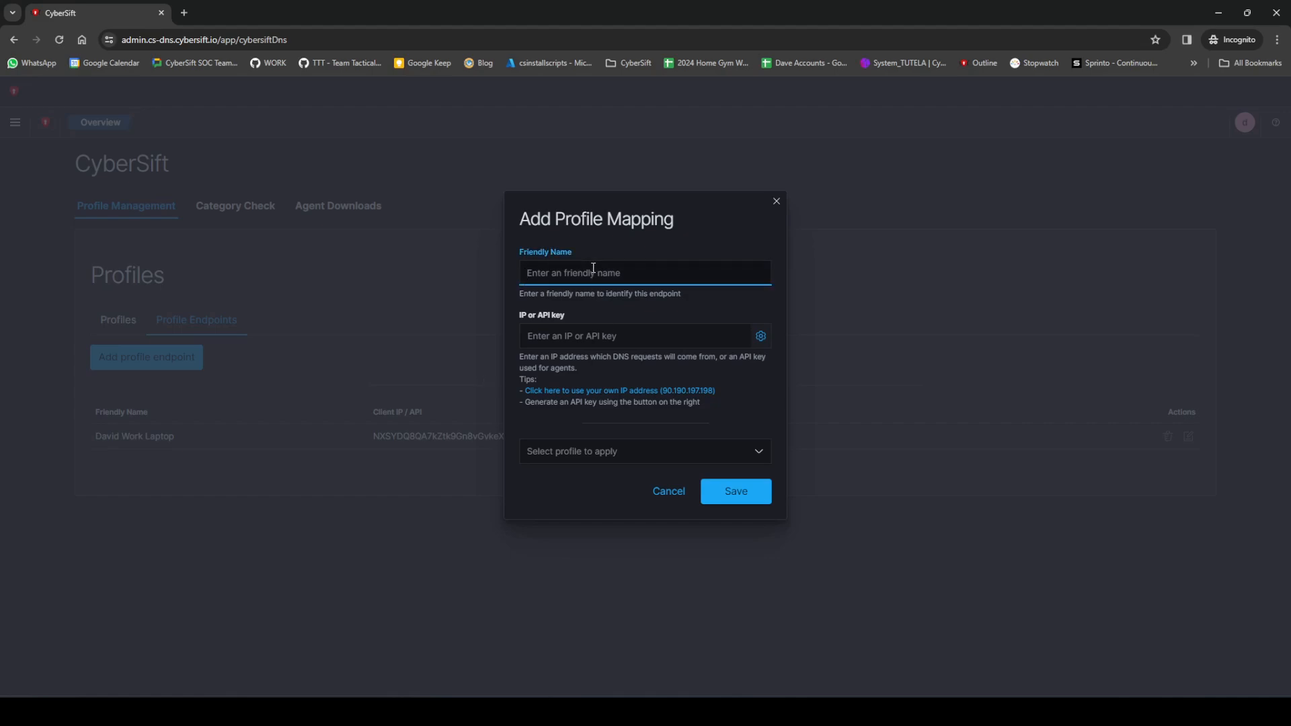
pyautogui.write('Tallinn Office')
# Step: Use your own IP address for the Tallinn Office endpoint, apply the Demo profile and save the mapping
pyautogui.click(618, 390)
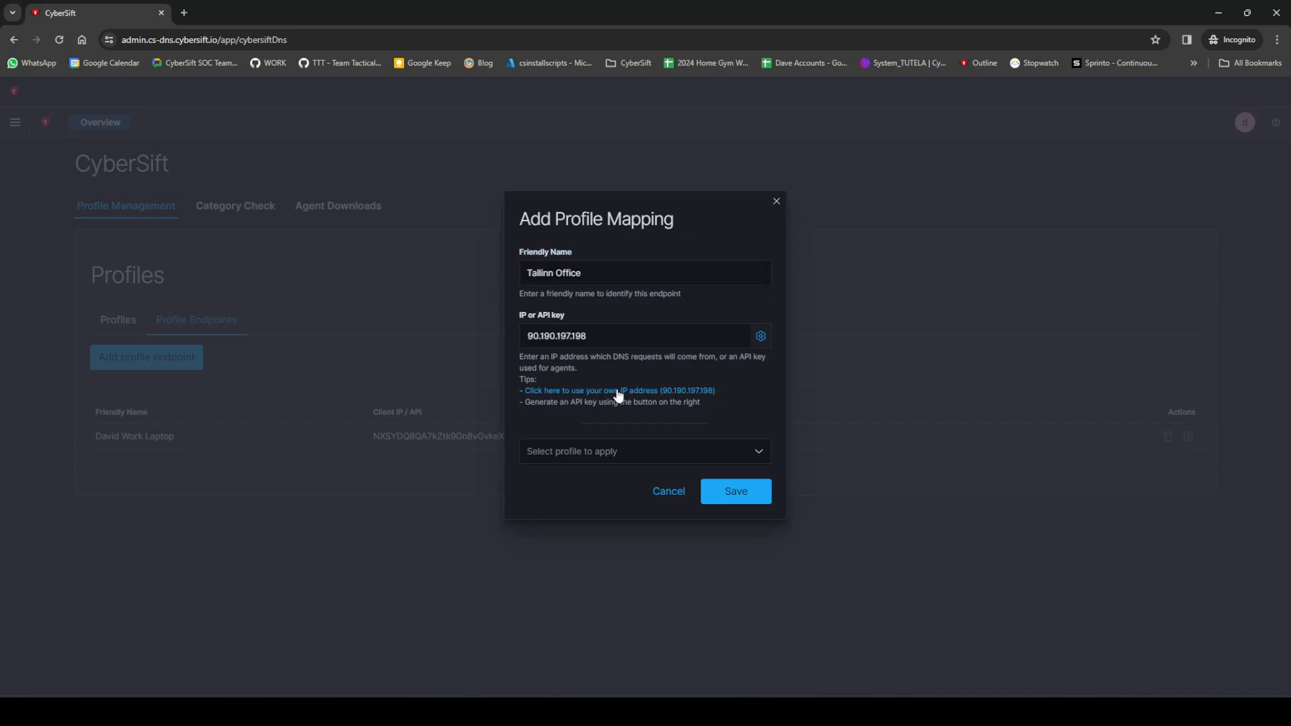
pyautogui.click(620, 453)
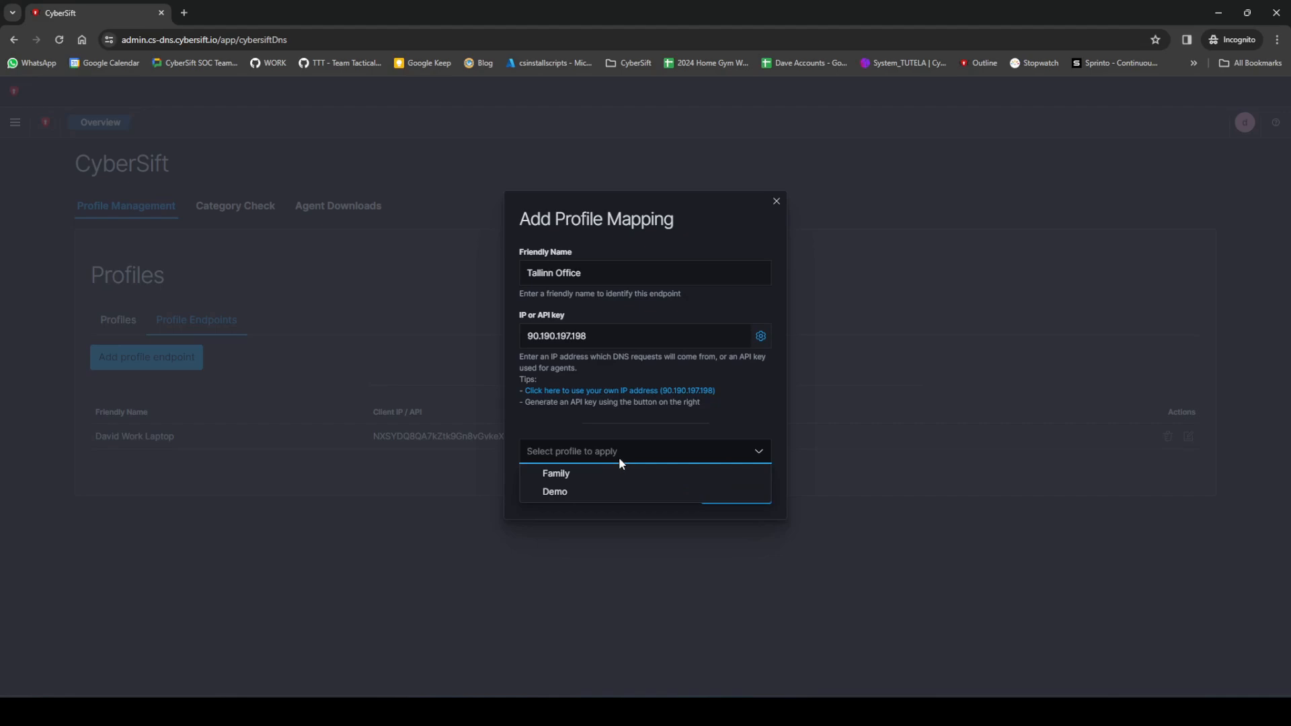
pyautogui.click(569, 492)
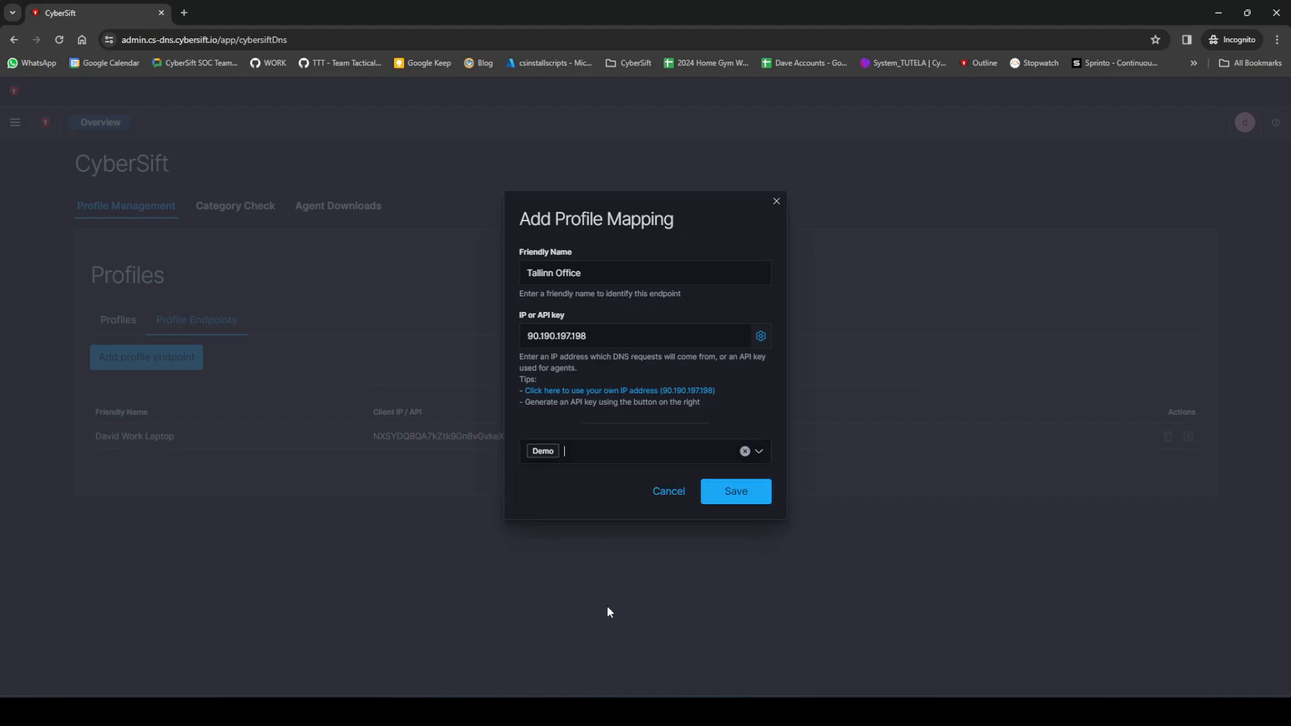
pyautogui.click(743, 496)
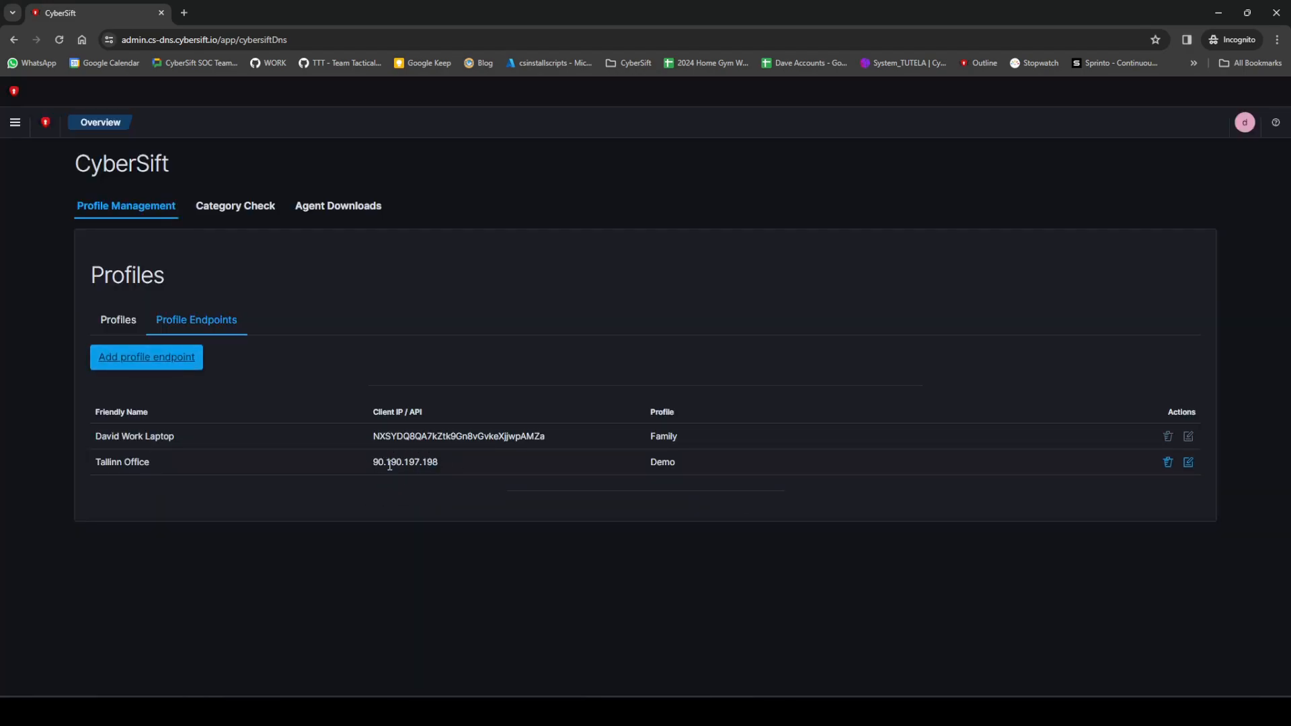
# Step: Return to the profiles list, switch to Command Prompt and start an interactive nslookup session
pyautogui.click(123, 328)
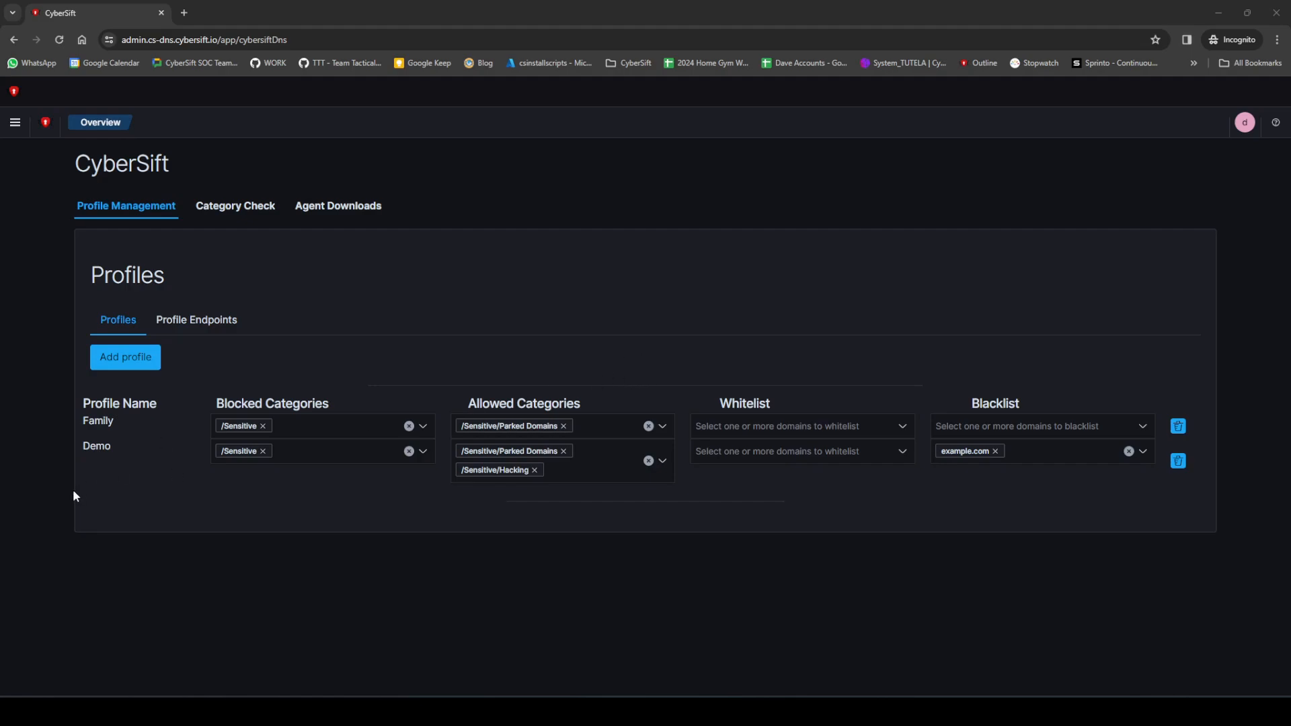
pyautogui.moveTo(0, 145); pyautogui.dragTo(606, 132)
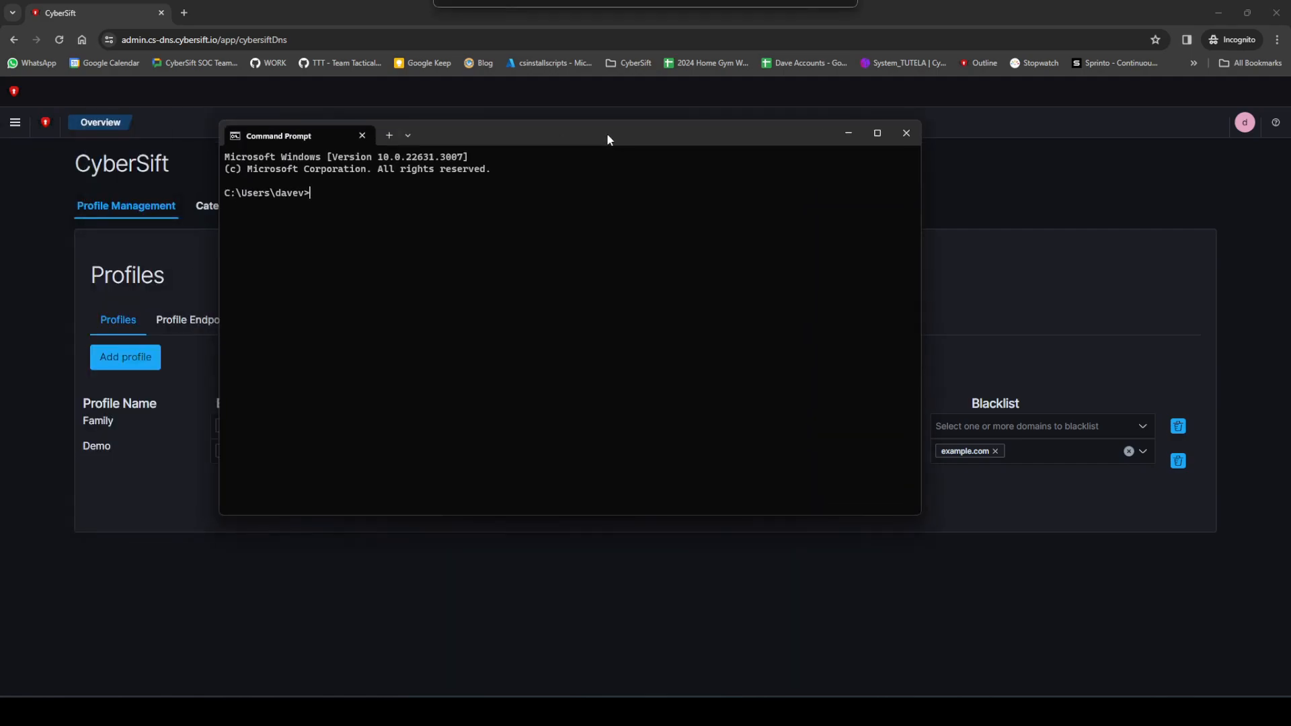
pyautogui.write('nslookup')
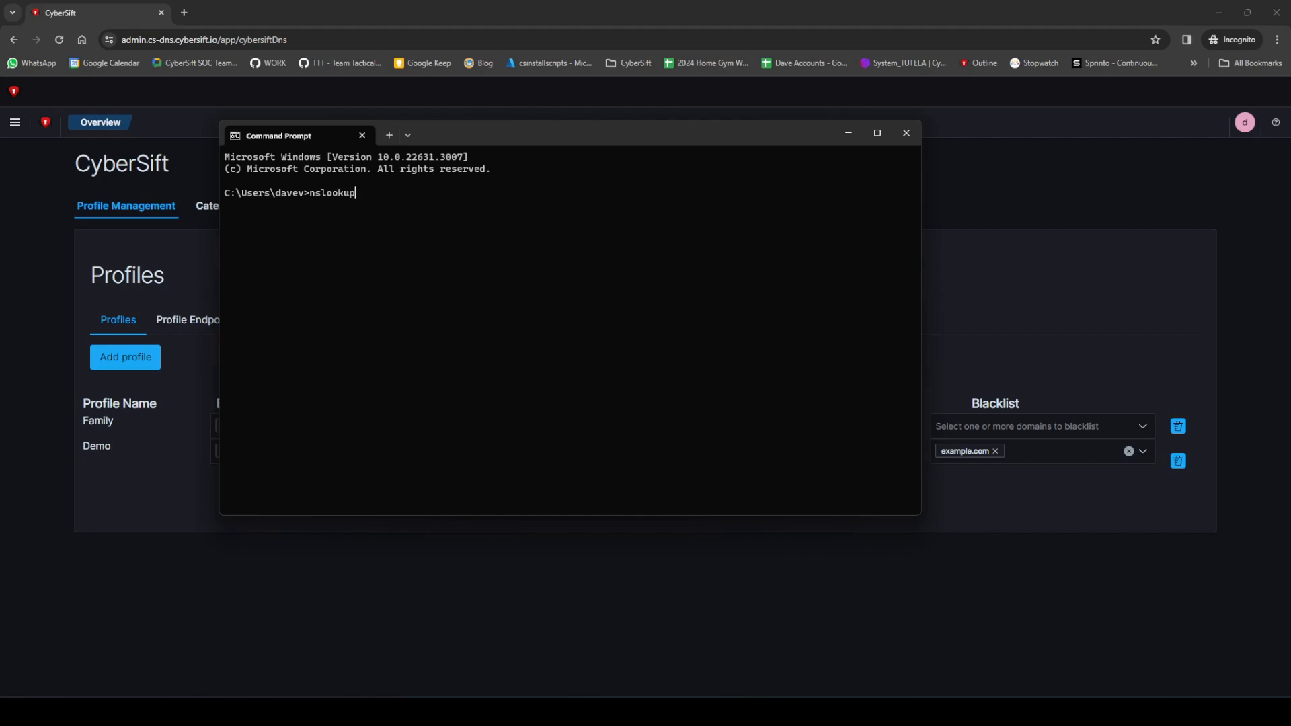
pyautogui.press('Return')
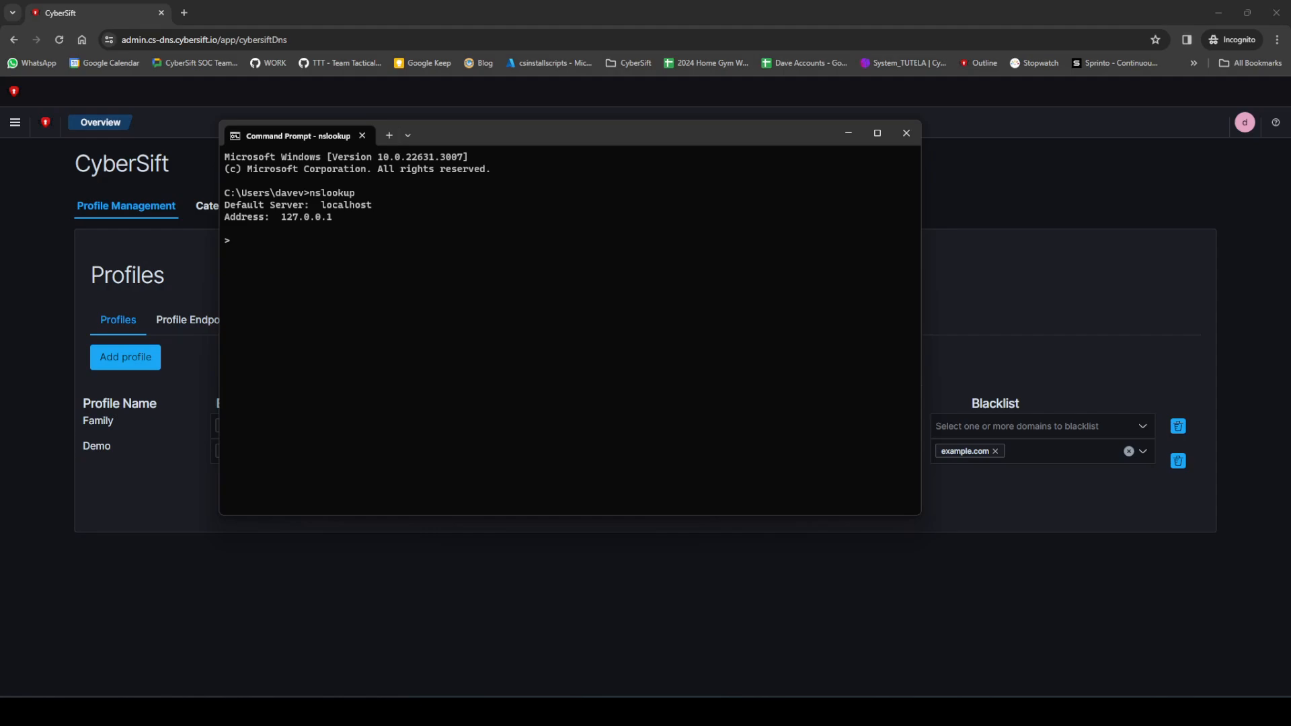
# Step: Set the nslookup server to 94.23.164.198
pyautogui.write('server')
pyautogui.write('94.23.164.198')
pyautogui.press('Left')
pyautogui.press('Left')
pyautogui.press('Left')
pyautogui.press('Left')
pyautogui.press('Left')
pyautogui.press('Left')
pyautogui.press('Left')
pyautogui.press('Left')
pyautogui.press('Left')
pyautogui.press('Left')
pyautogui.press('Left')
pyautogui.press('Left')
pyautogui.press('Left')
pyautogui.press('Return')
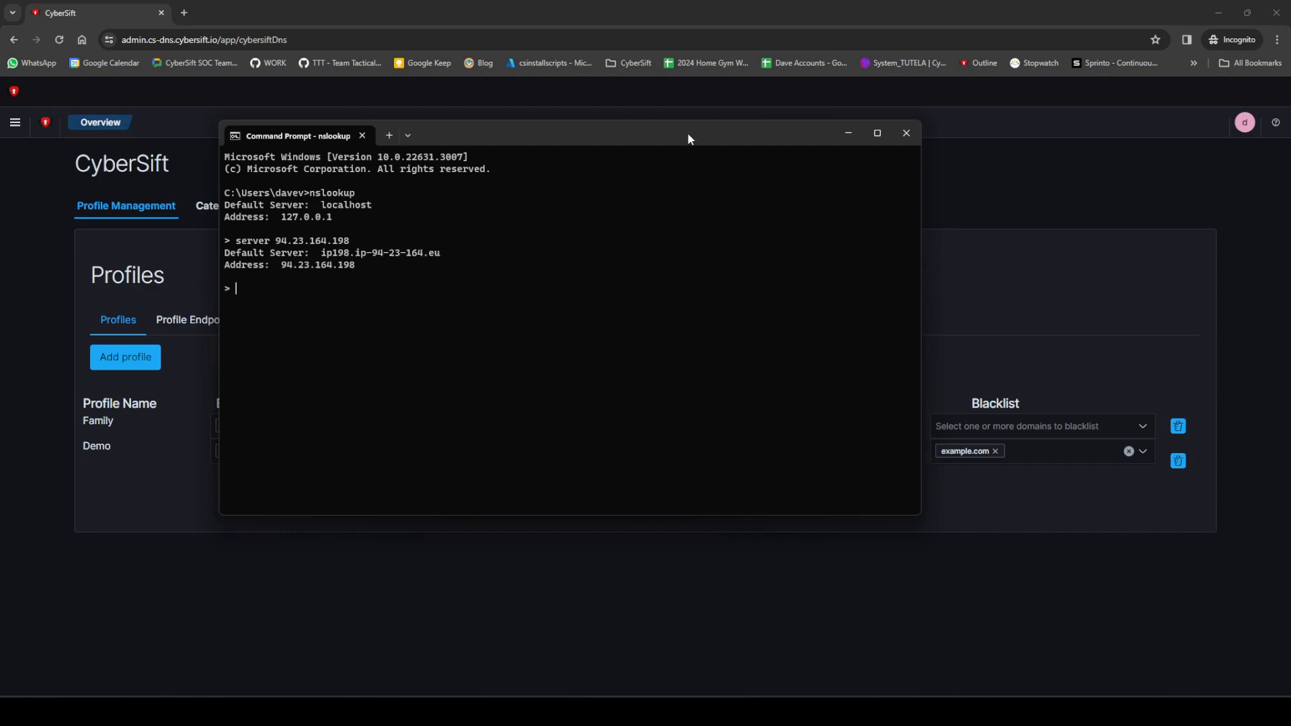
# Step: Query example.com through the chosen DNS server in nslookup
pyautogui.moveTo(687, 132); pyautogui.dragTo(724, 157)
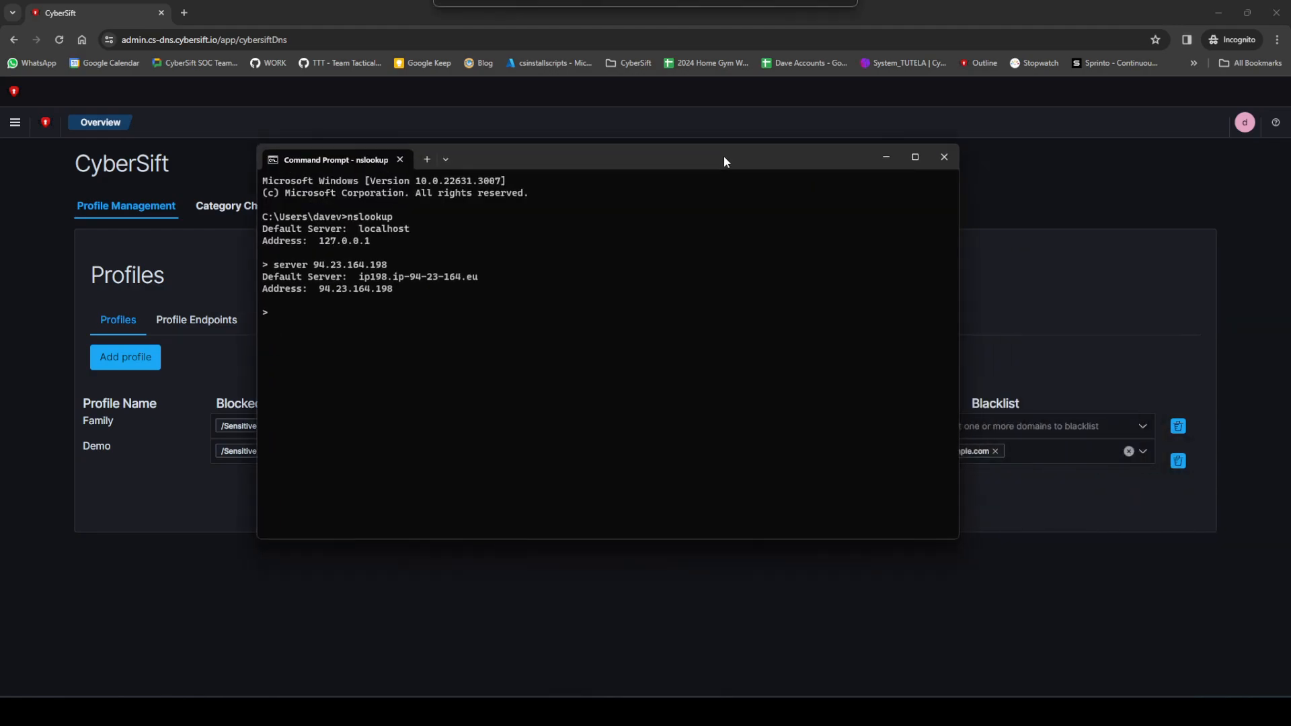
pyautogui.write('example.com')
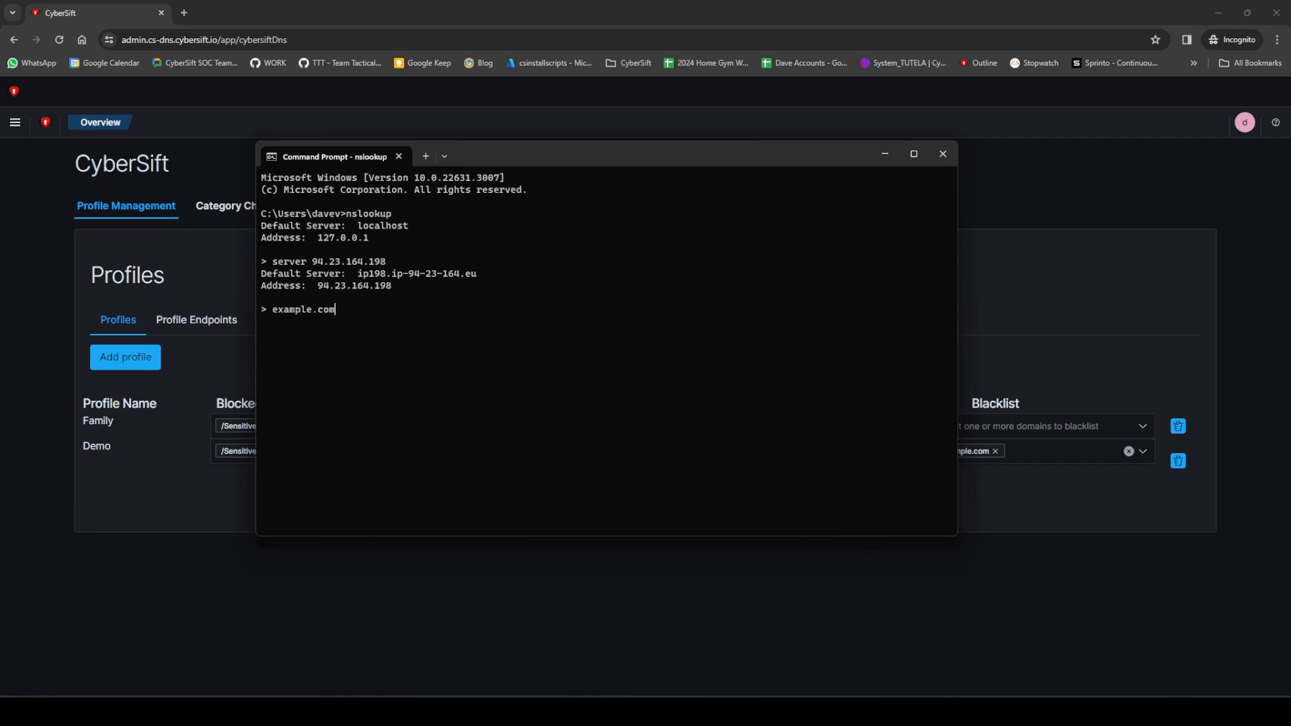
pyautogui.press('Return')
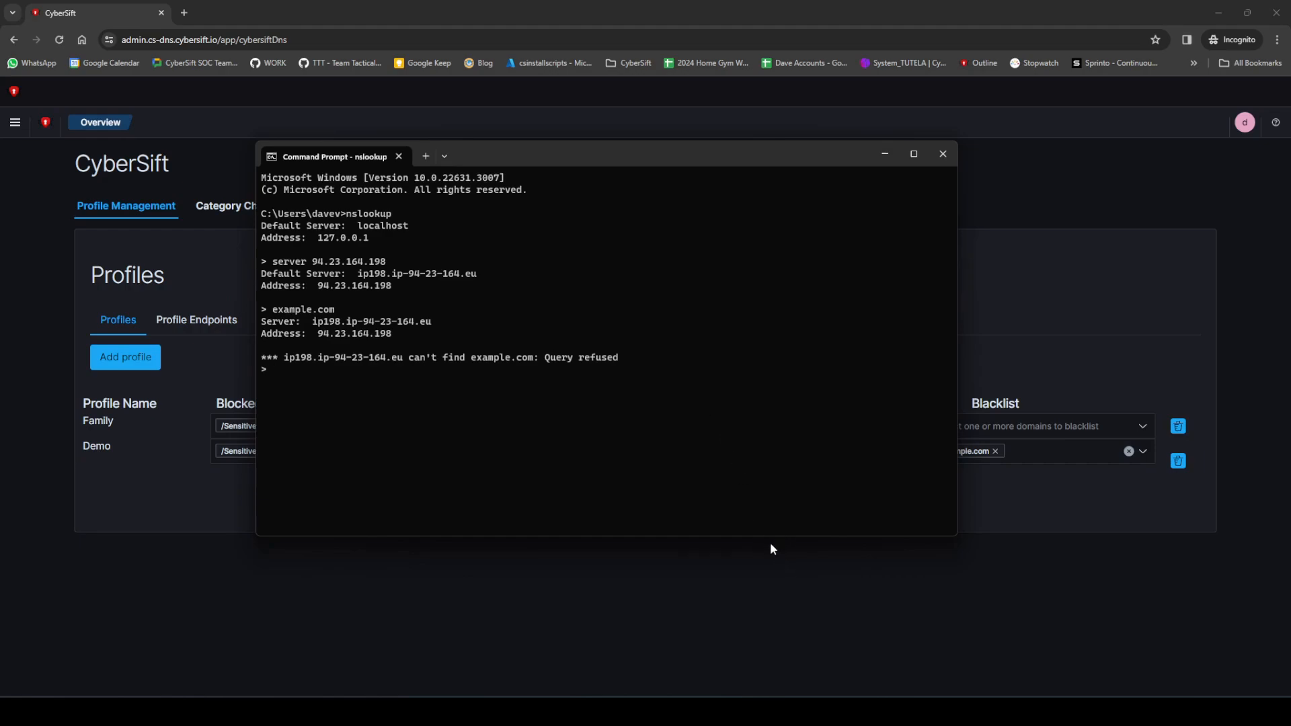
# Step: Switch back to CyberSift in the browser and clear example.com from the Demo profile's blacklist
pyautogui.click(1072, 497)
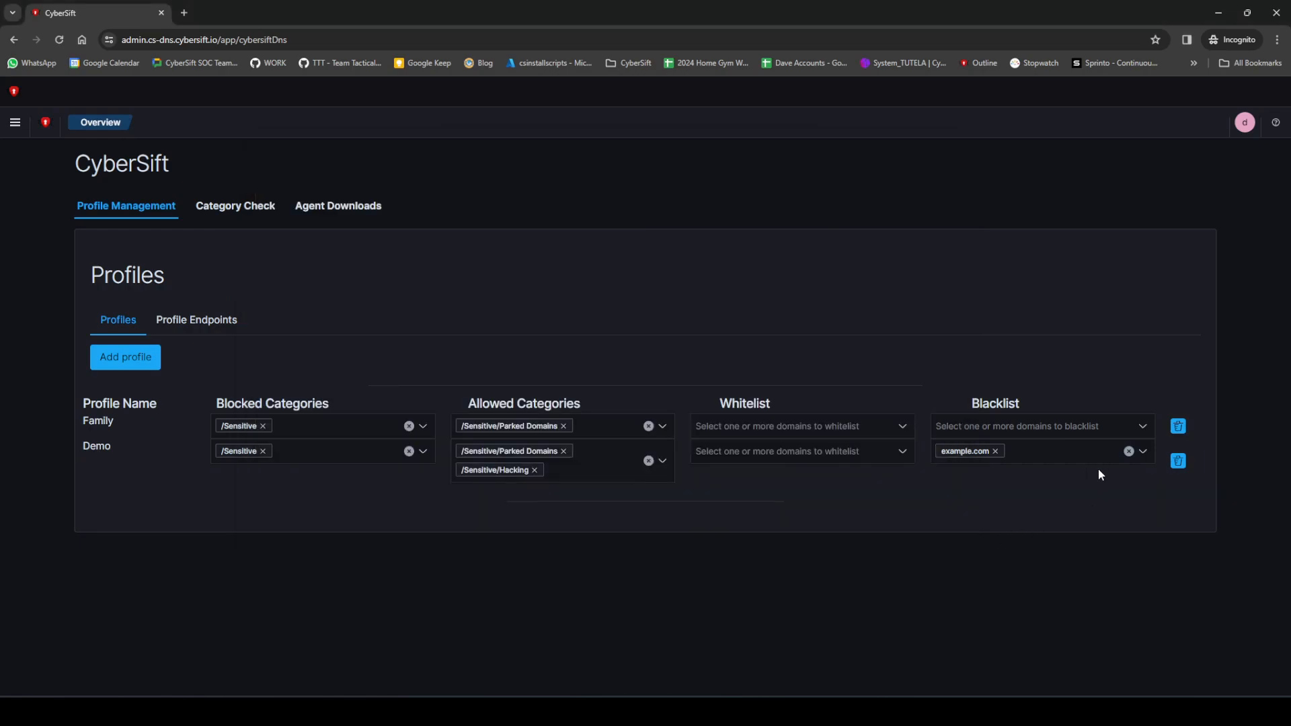
pyautogui.click(1129, 452)
pyautogui.click(923, 553)
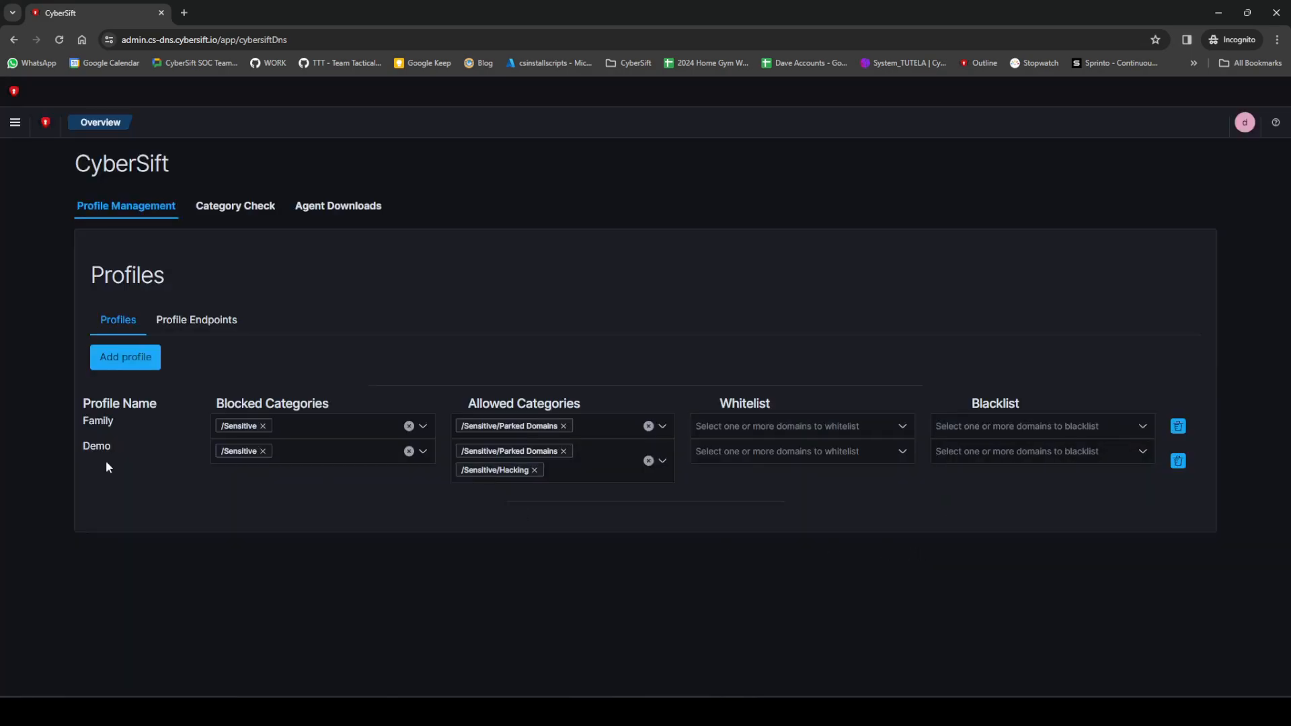
# Step: Switch to Command Prompt and repeat the nslookup query for example.com
pyautogui.hotkey('alt', 'Tab')
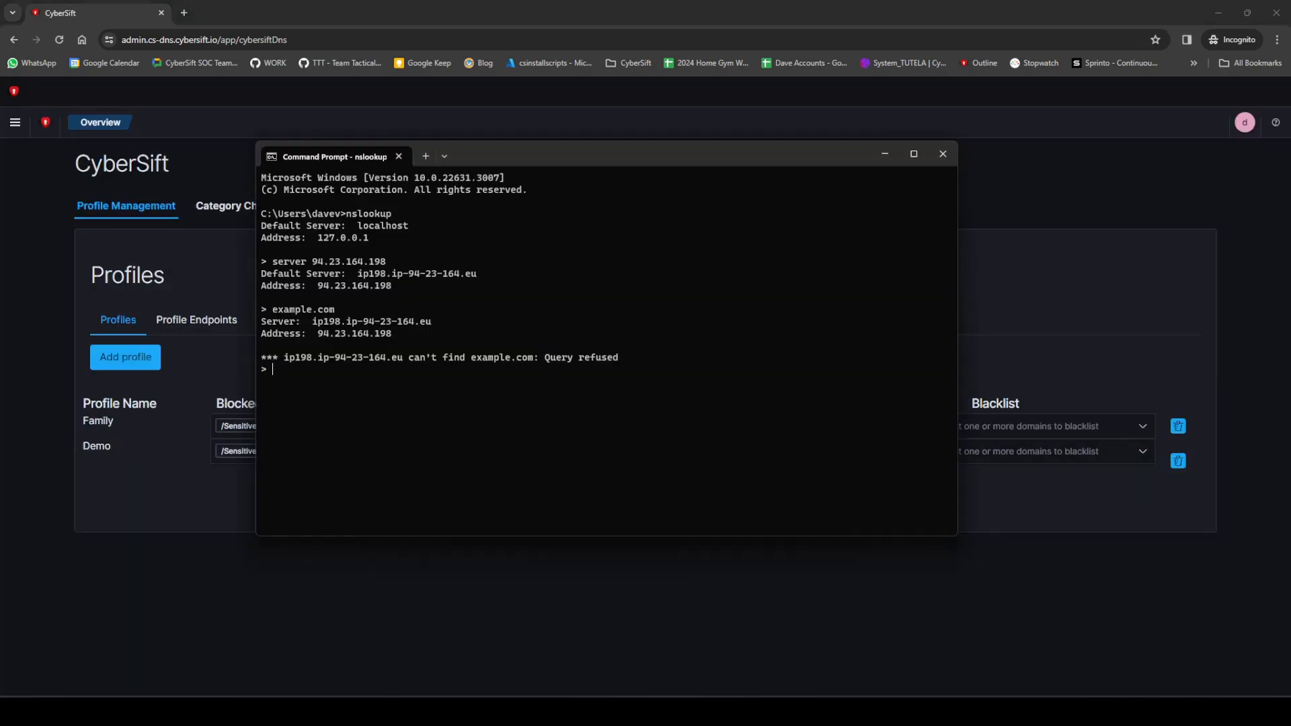
pyautogui.press('Up')
pyautogui.press('Return')
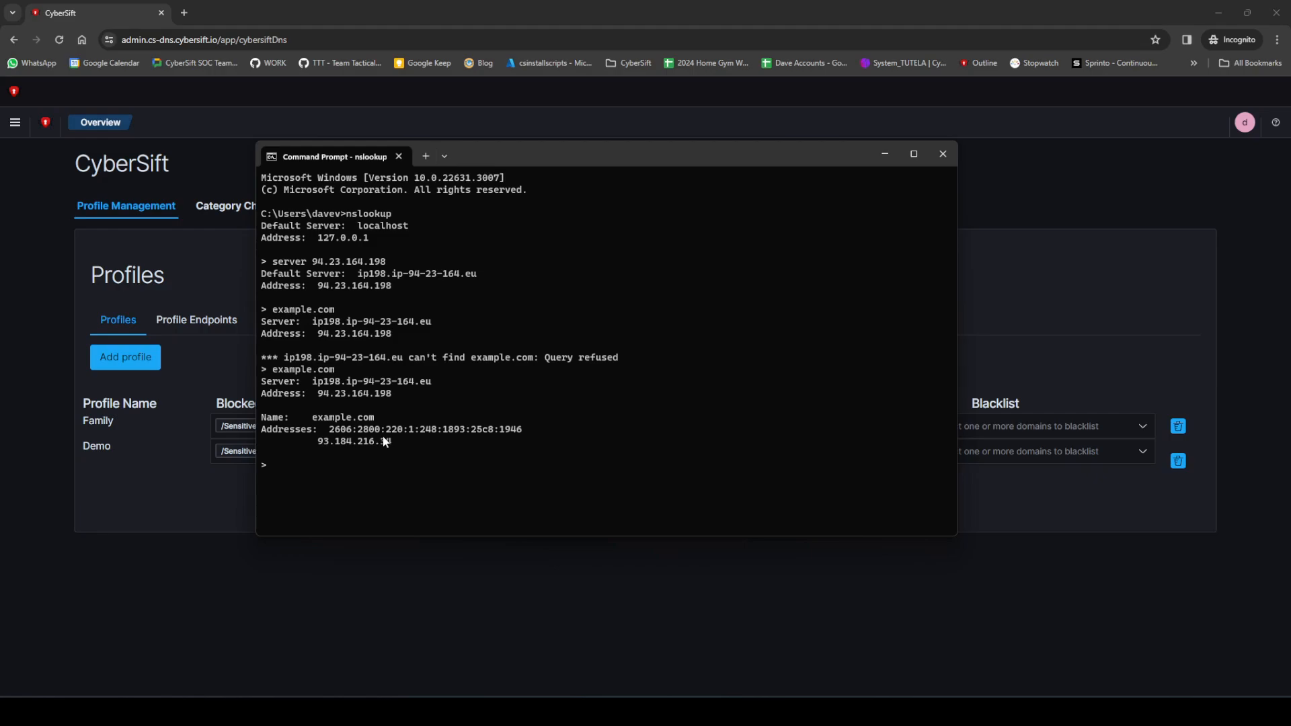
# Step: Switch to Windows Settings, search for "network" and open the Ethernet settings
pyautogui.press('super+i')
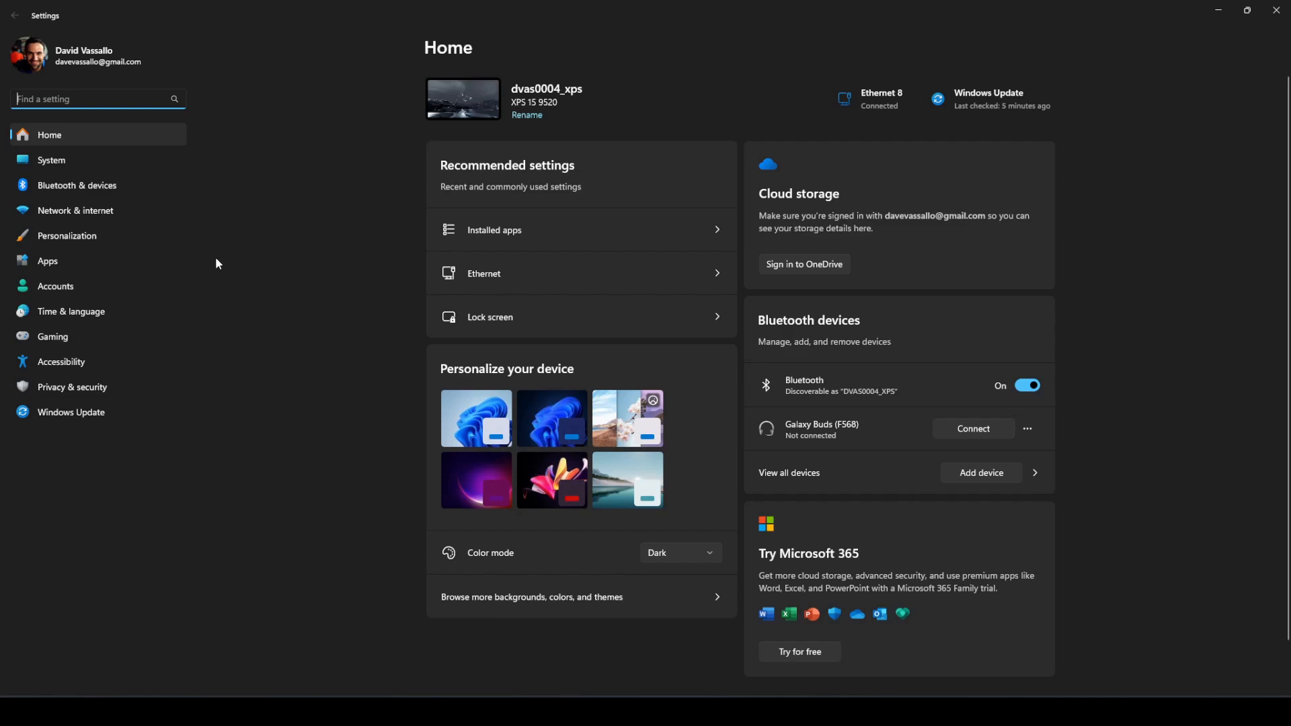
pyautogui.write('network')
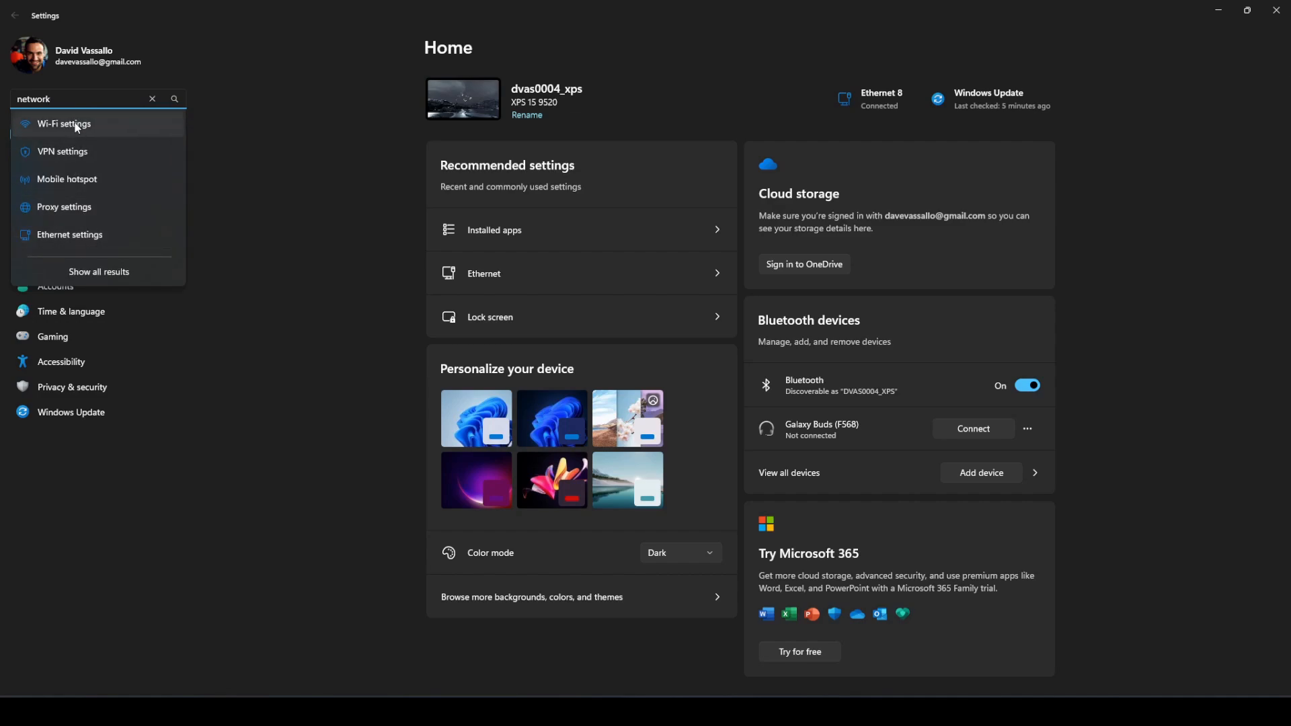
pyautogui.click(67, 235)
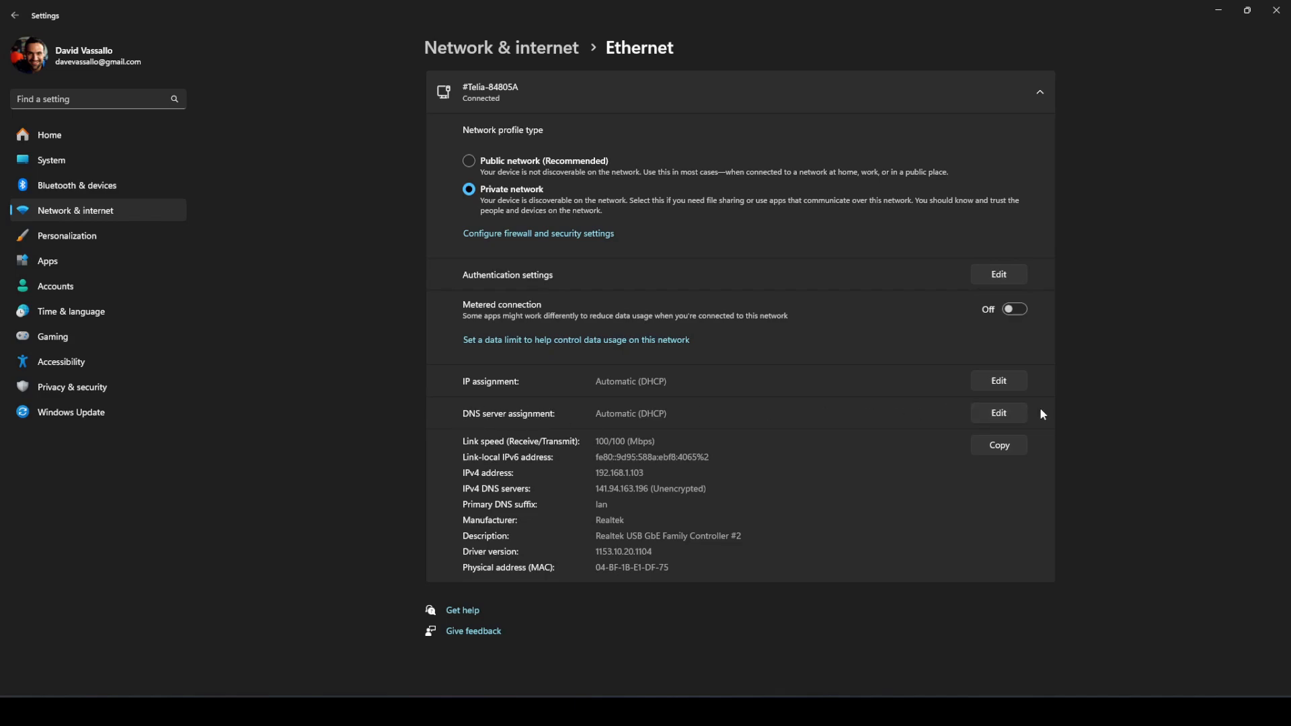
# Step: Edit the Ethernet DNS assignment to Manual with IPv4 on and set the preferred DNS to 94.23.164.198
pyautogui.click(1006, 414)
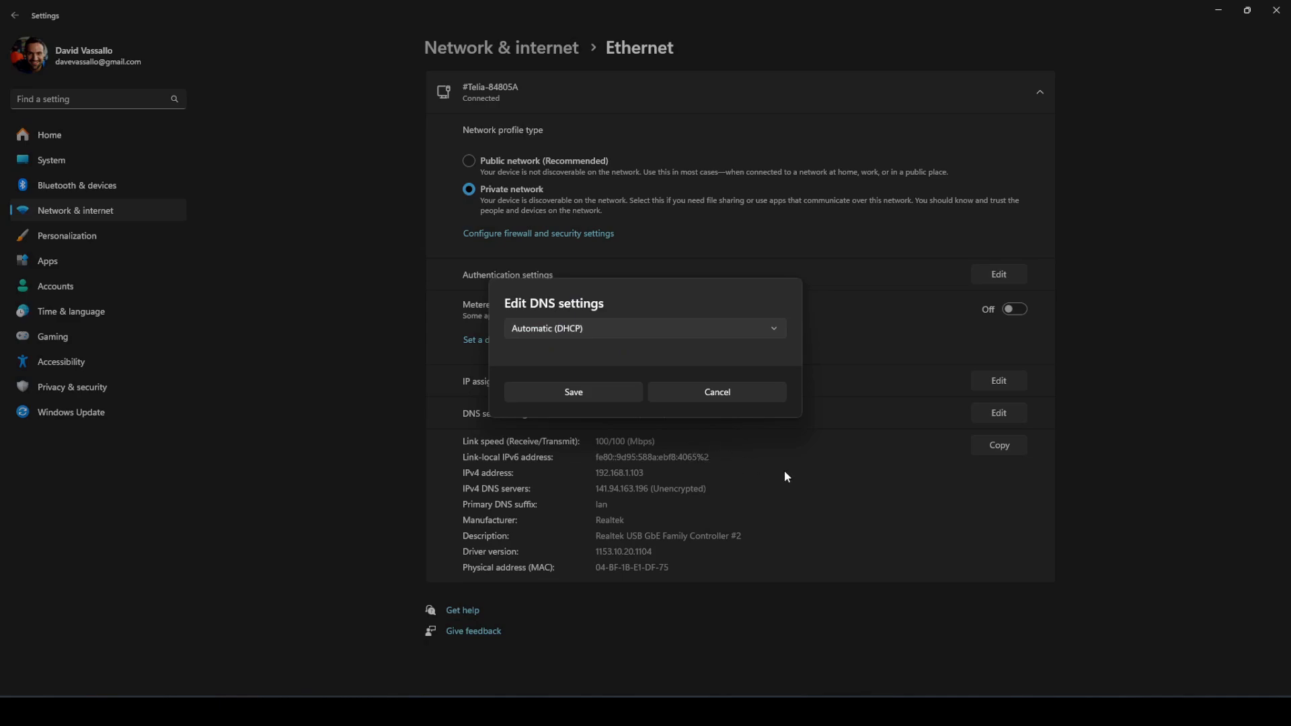
pyautogui.click(565, 328)
pyautogui.click(545, 347)
pyautogui.click(518, 333)
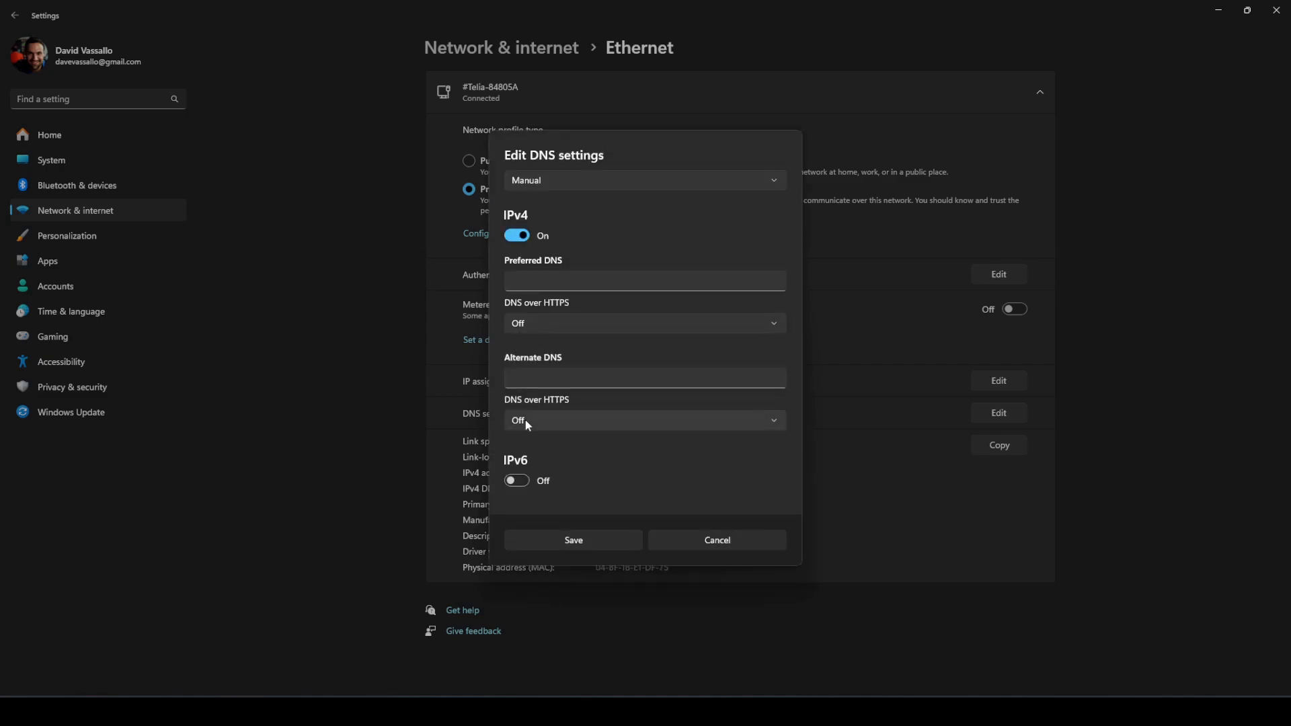
pyautogui.click(567, 275)
pyautogui.write('94.23.164.198')
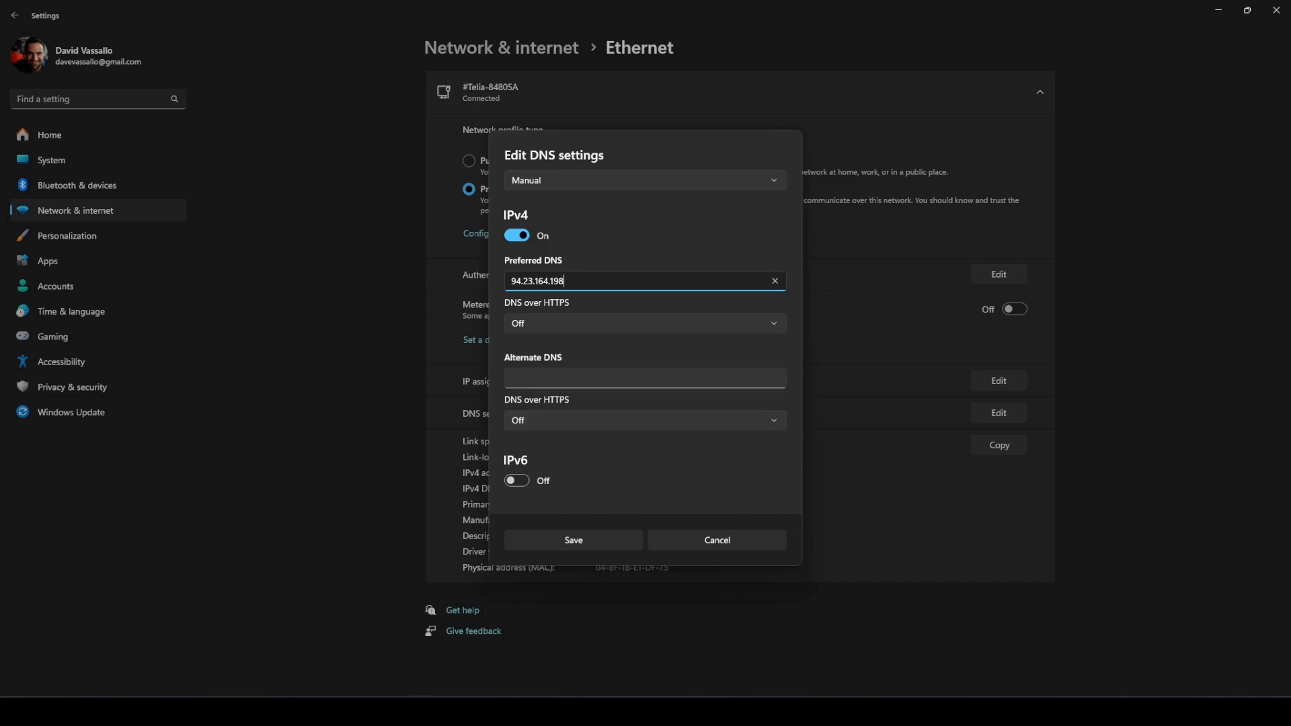
# Step: Switch to the CS-DNS User Guide in the browser, view its Quickstart article on creating profiles, and return to Windows Settings
pyautogui.hotkey('alt', 'Tab')
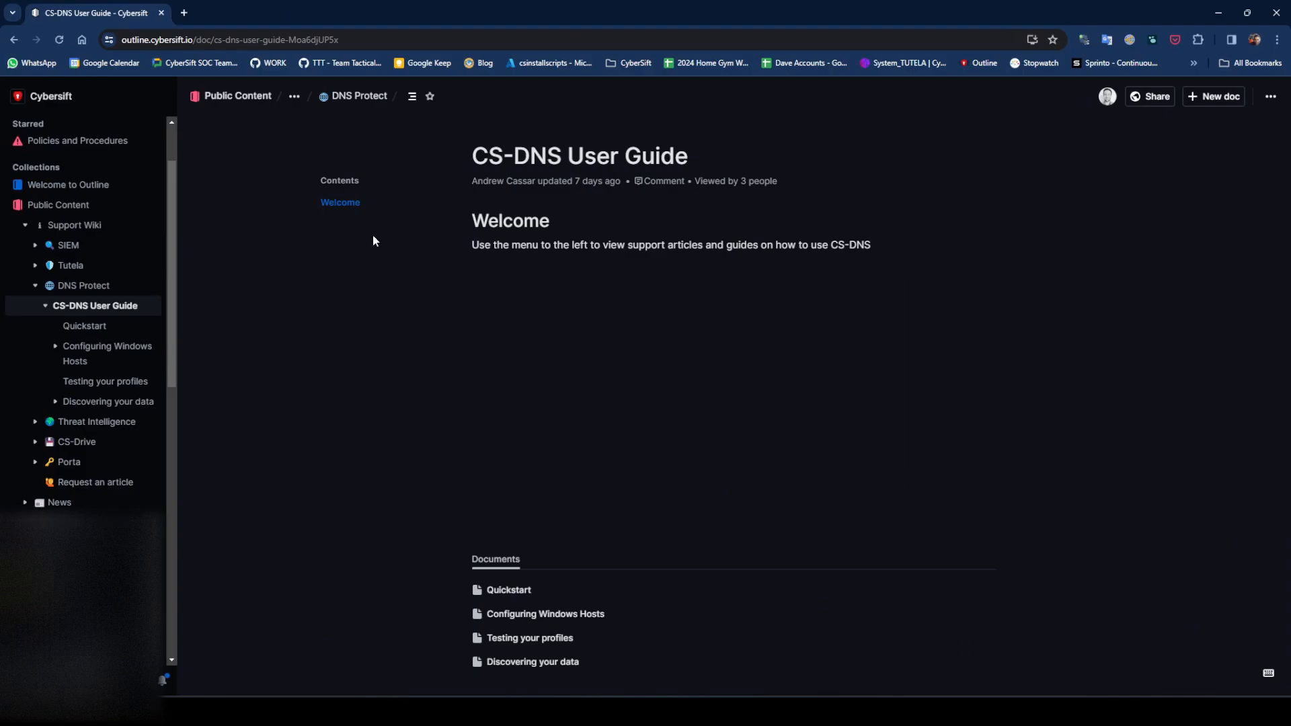
pyautogui.click(509, 590)
pyautogui.scroll(-15, 582, 304)
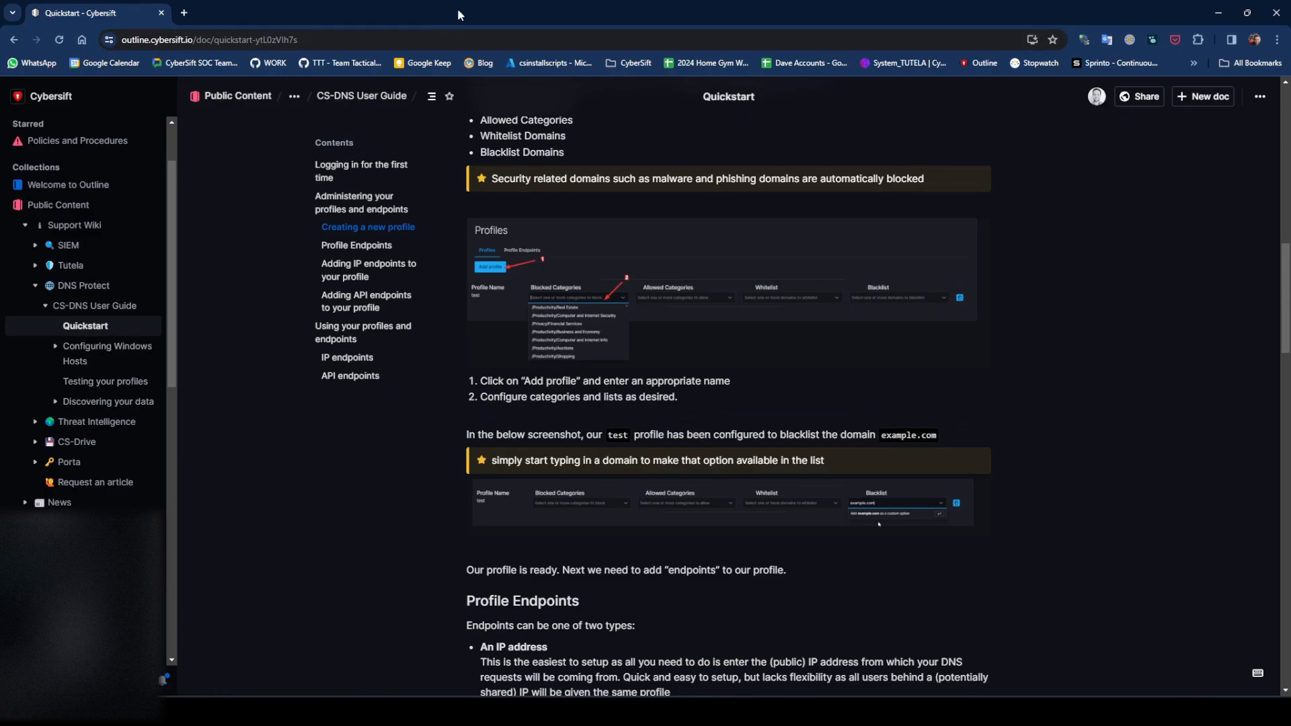
pyautogui.moveTo(458, 15); pyautogui.dragTo(0, 145)
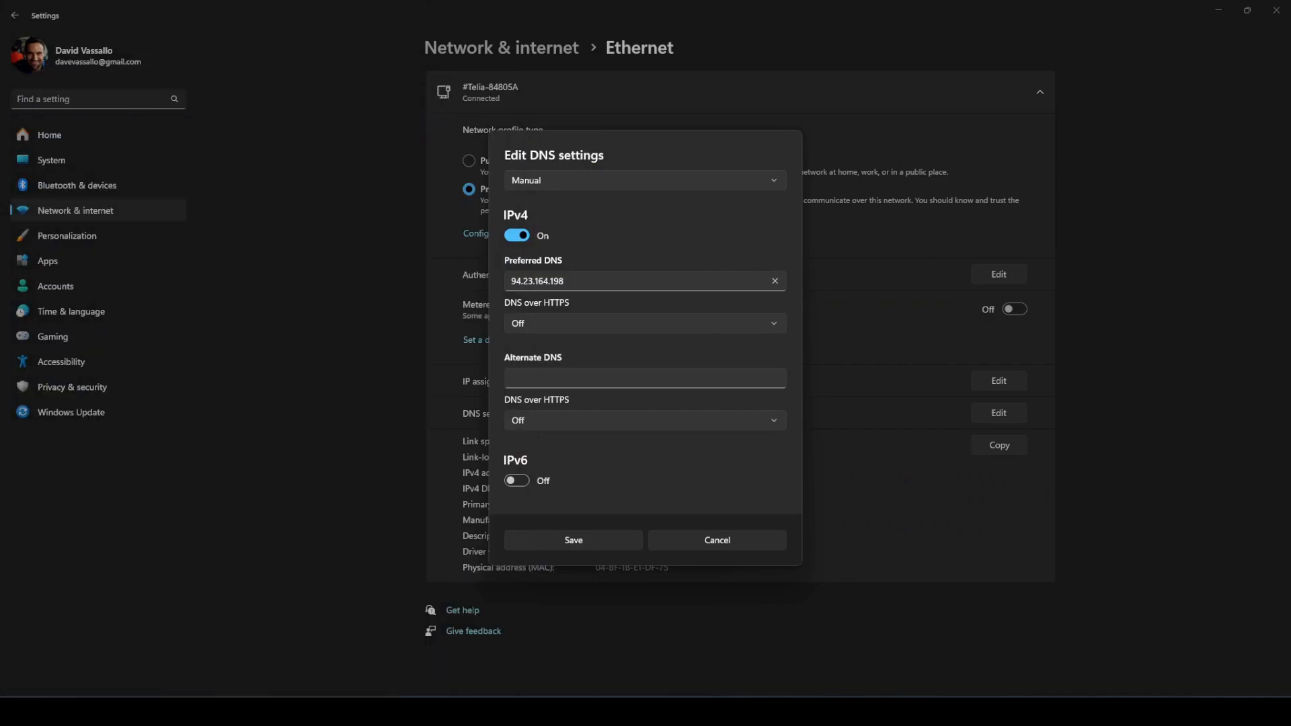